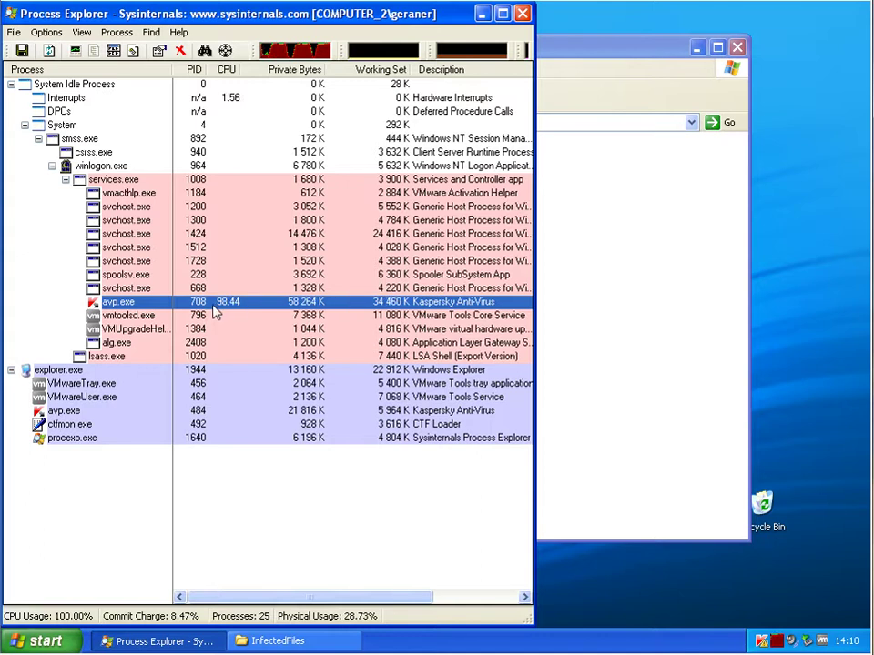
Step: Bring the InfectedFiles folder, listing 7678server1, bot and ms-word-install, in front of Process Explorer
click(628, 316)
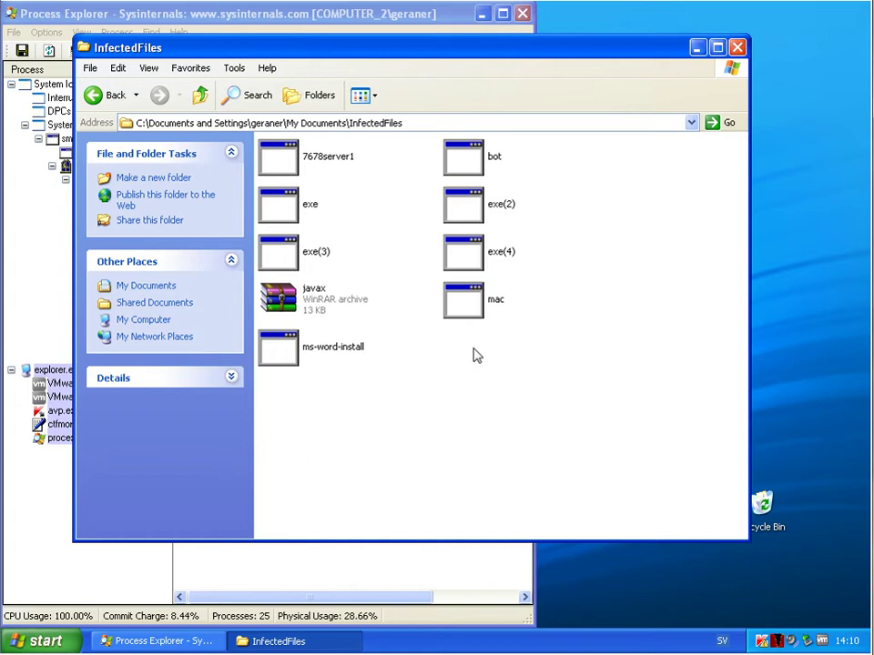
Step: Empty the Recycle Bin permanently
right_click(759, 506)
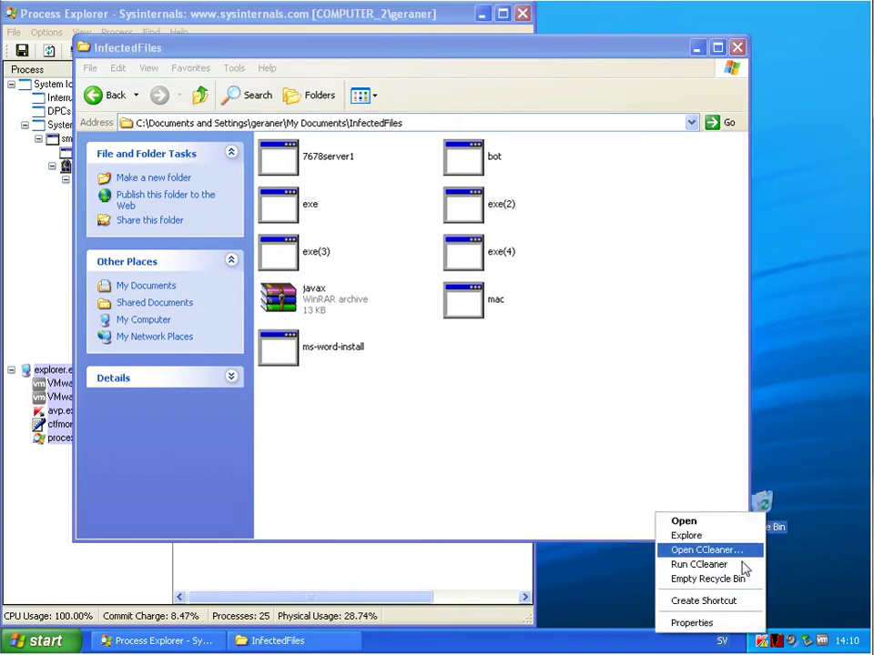
click(707, 578)
key(Return)
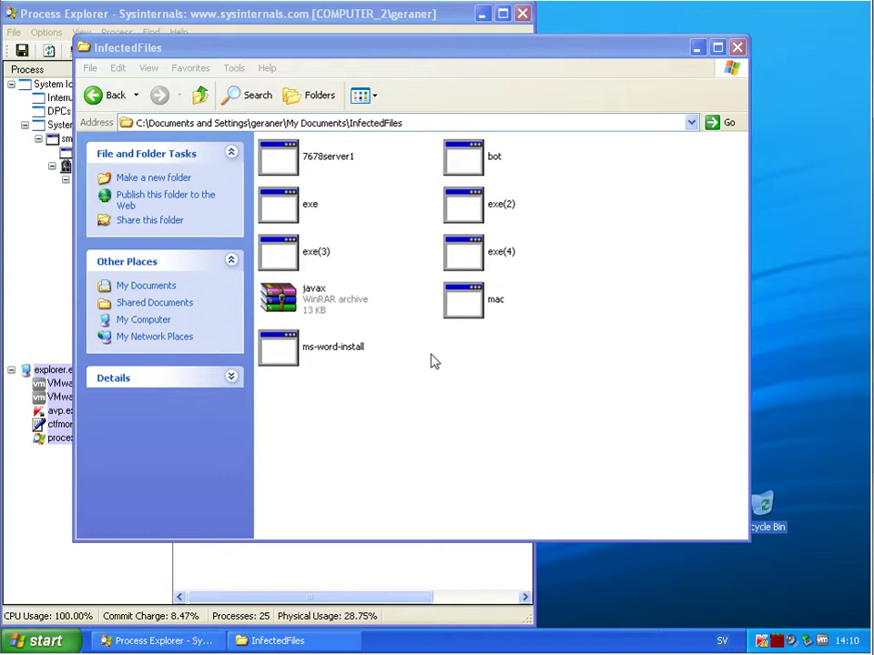
Step: Try opening exe, mac, exe(4), exe(2) and exe(3), dismissing each access error
double_click(289, 202)
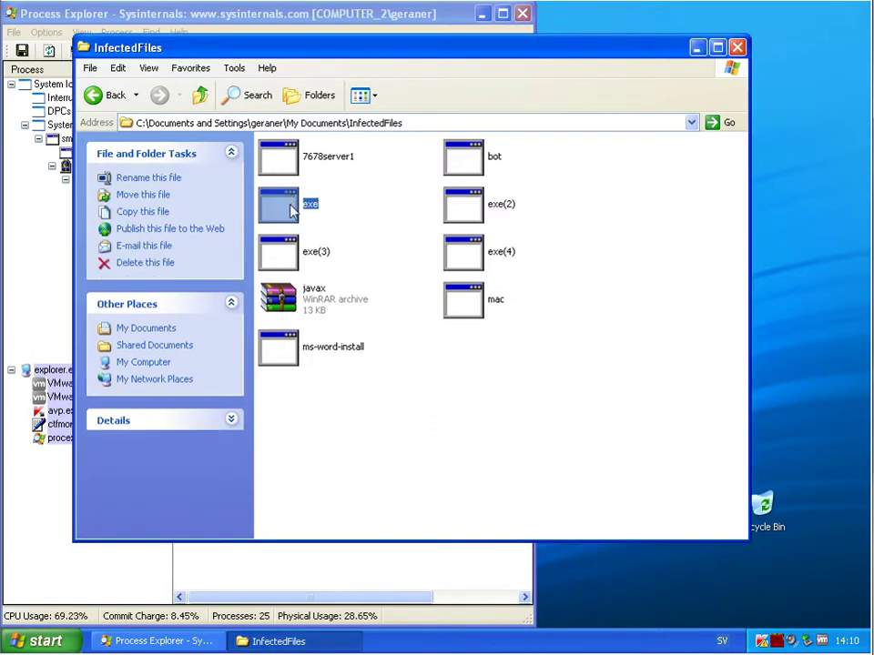
key(Return)
double_click(464, 304)
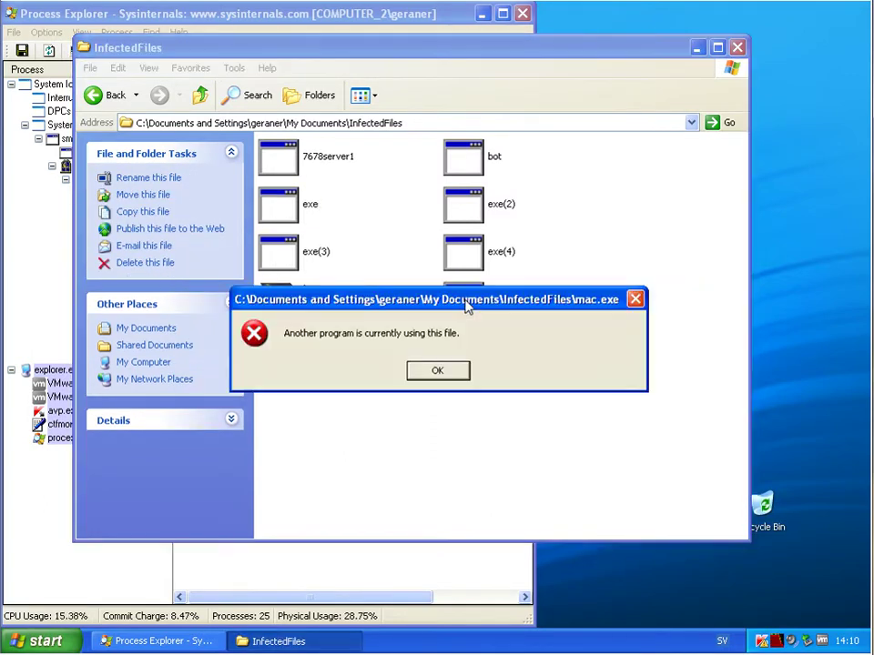
click(442, 372)
double_click(472, 251)
key(Return)
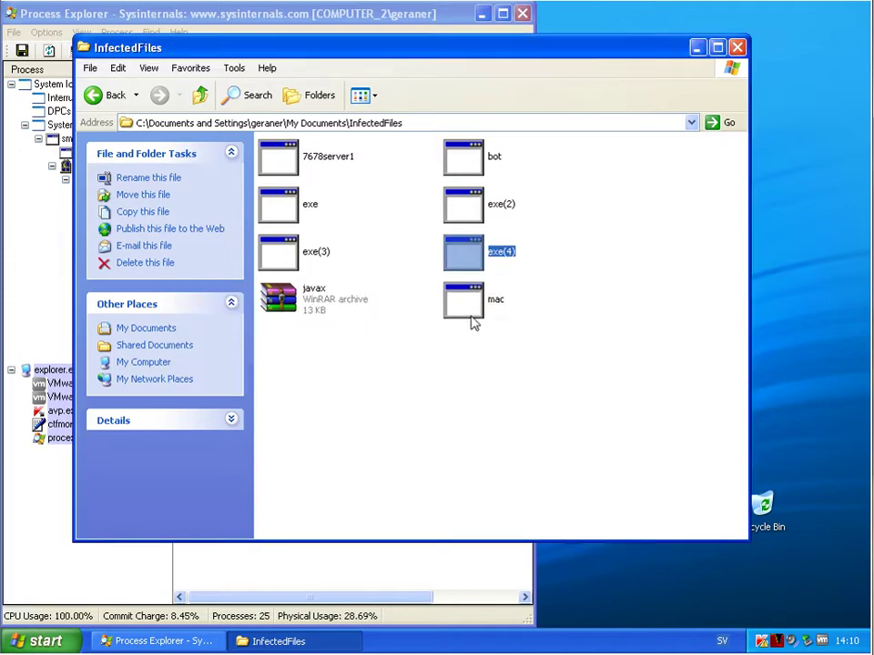
click(480, 219)
double_click(478, 223)
click(454, 370)
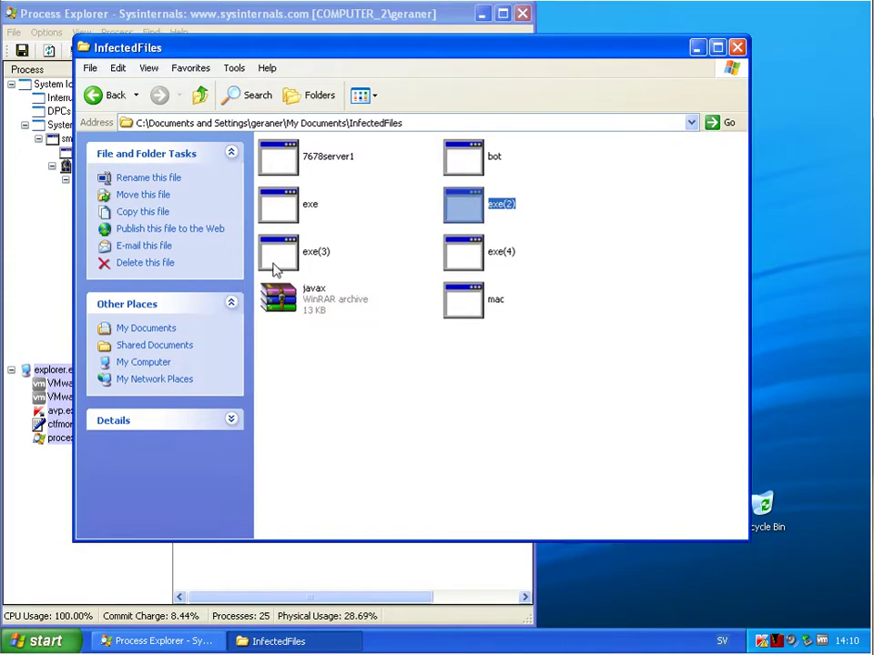
double_click(275, 266)
click(439, 370)
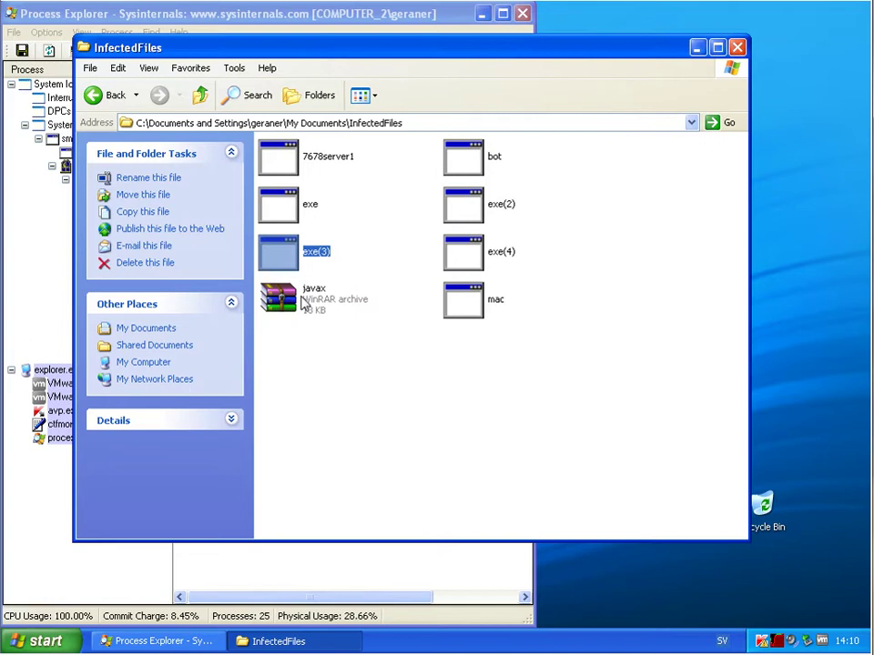
Step: Delete the javax WinRAR archive from InfectedFiles
click(315, 315)
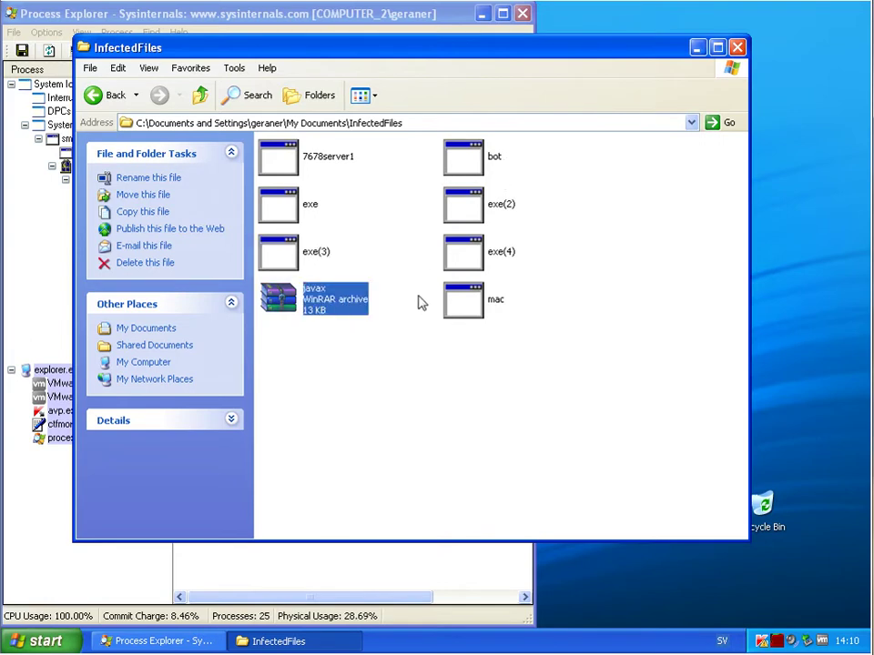
key(Delete)
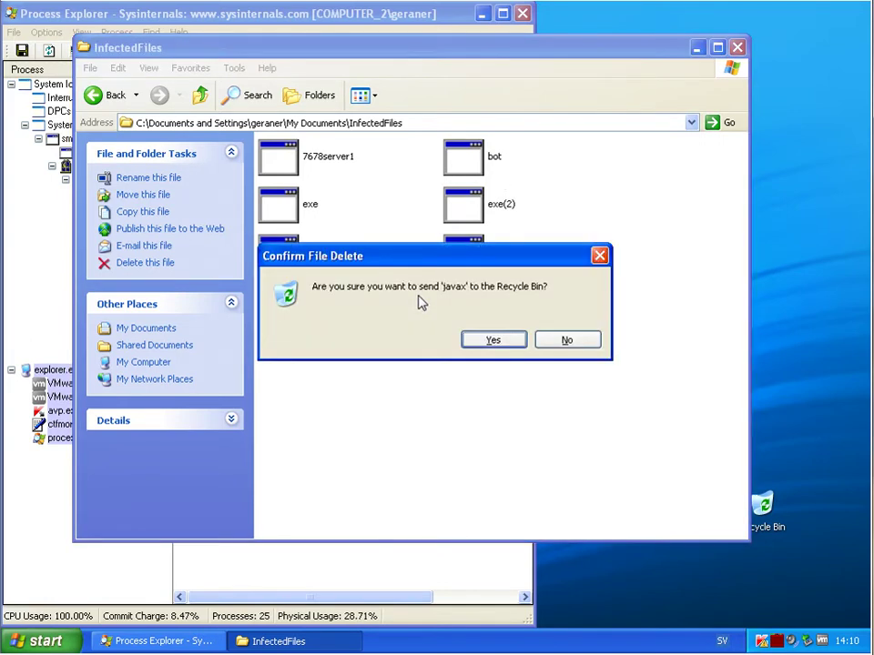
key(Return)
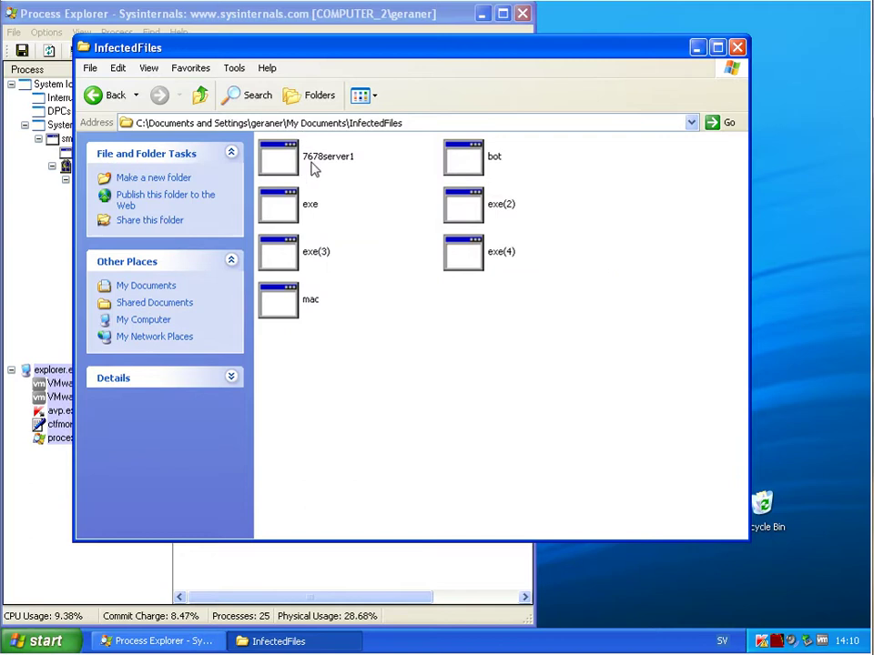
click(314, 165)
click(118, 98)
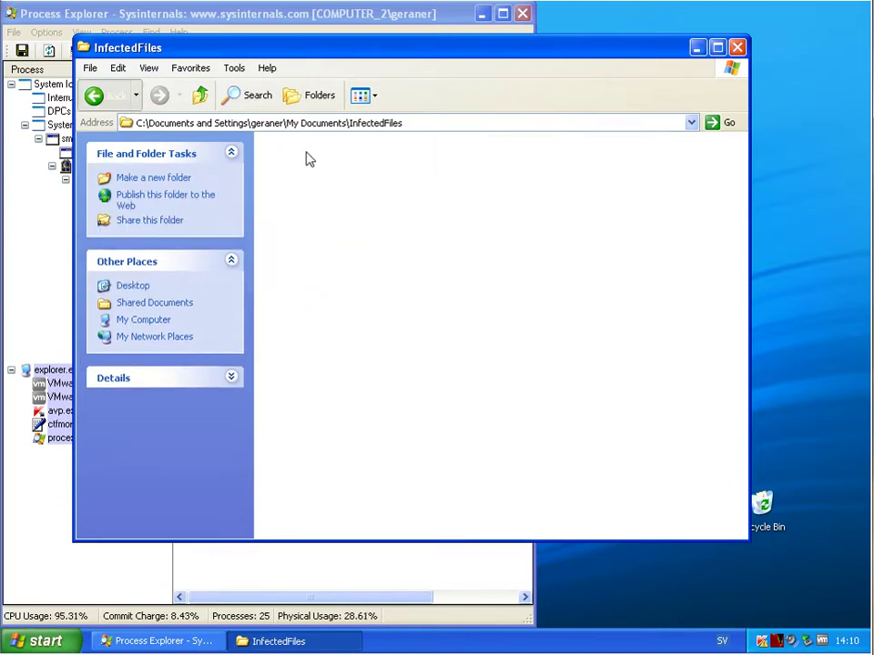
double_click(487, 253)
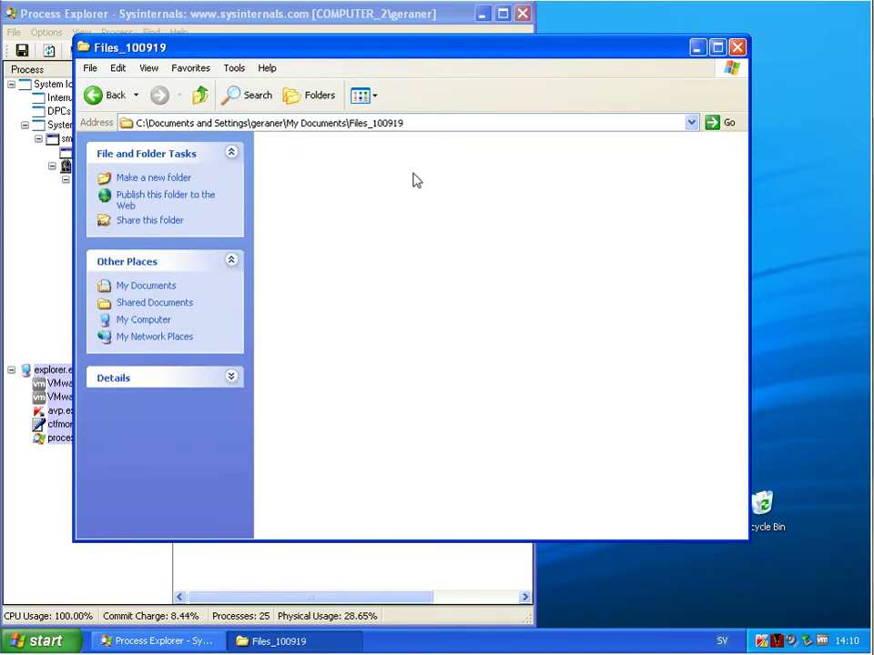
click(117, 97)
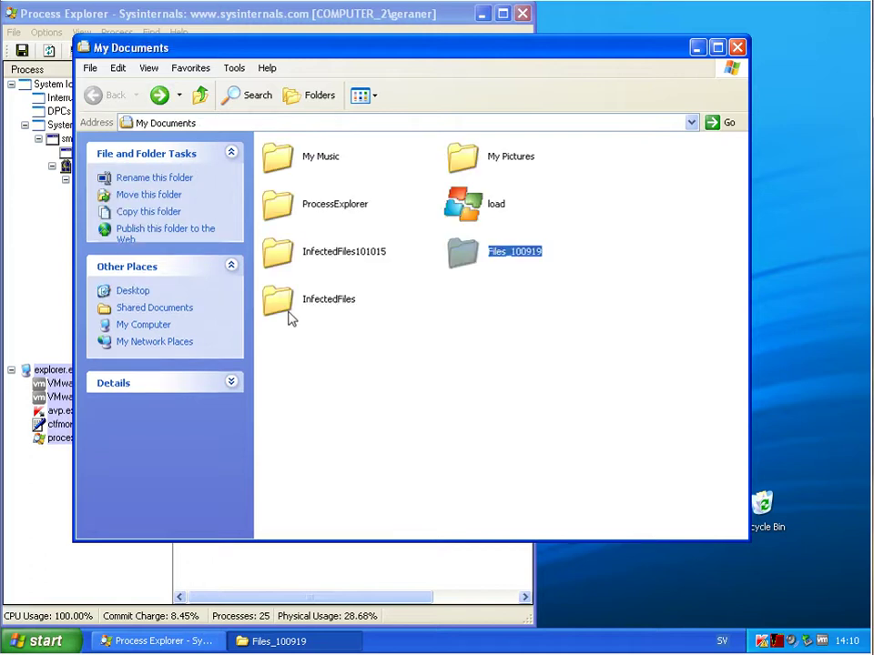
double_click(305, 256)
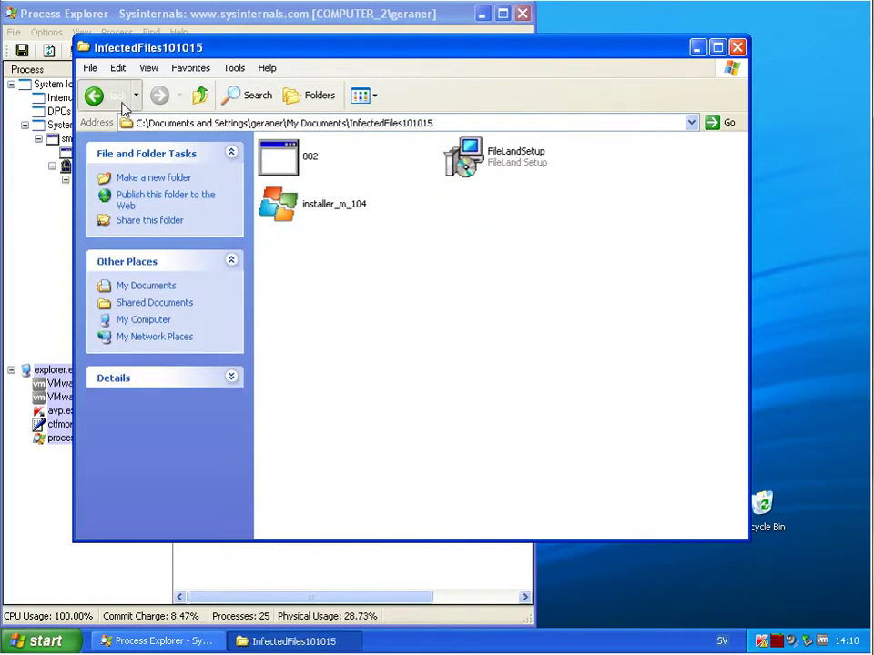
key(BackSpace)
double_click(293, 304)
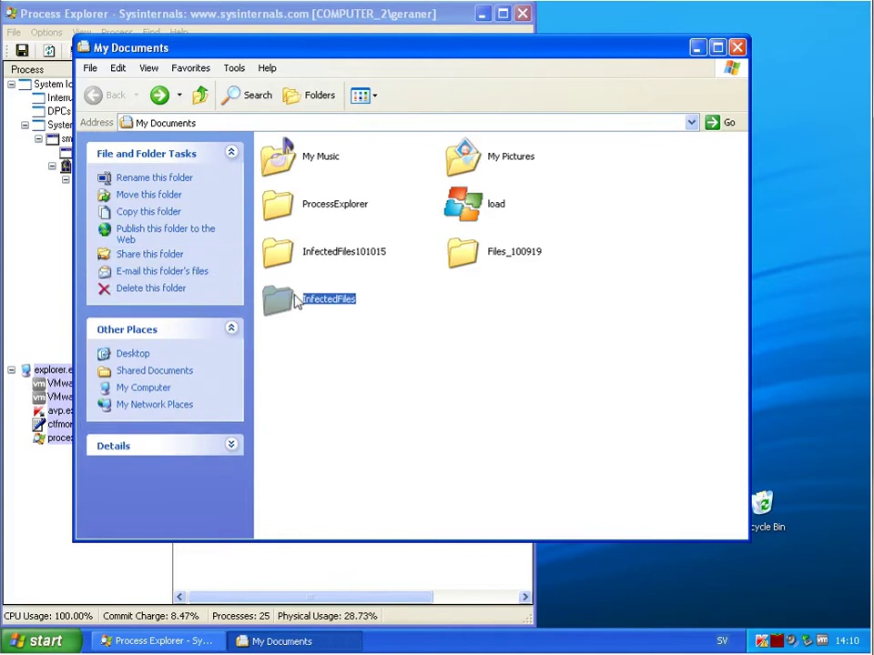
Step: Close the InfectedFiles window and Process Explorer, then reopen InfectedFiles via My Documents
click(737, 48)
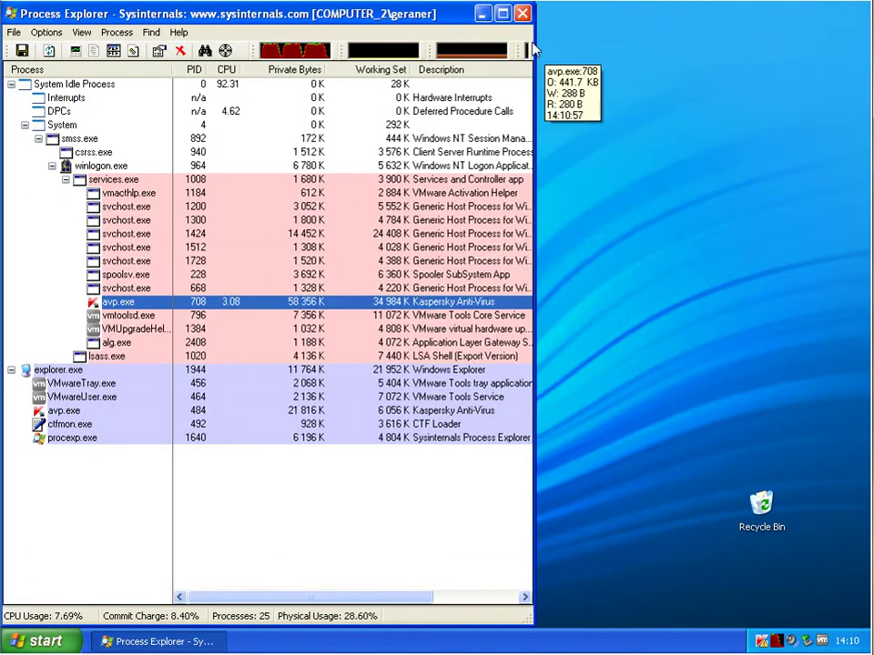
click(523, 14)
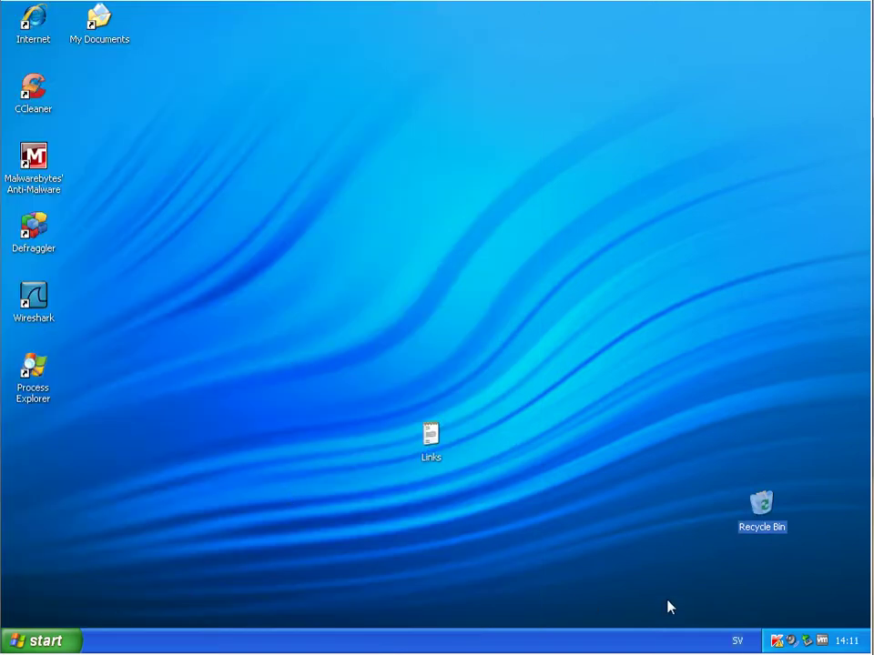
mouse_move(781, 642)
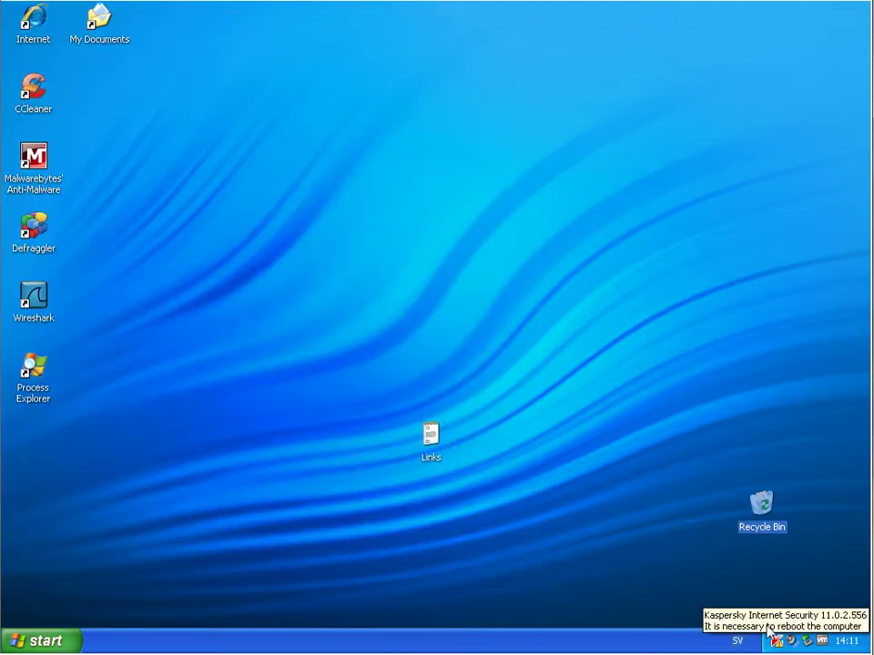
double_click(98, 18)
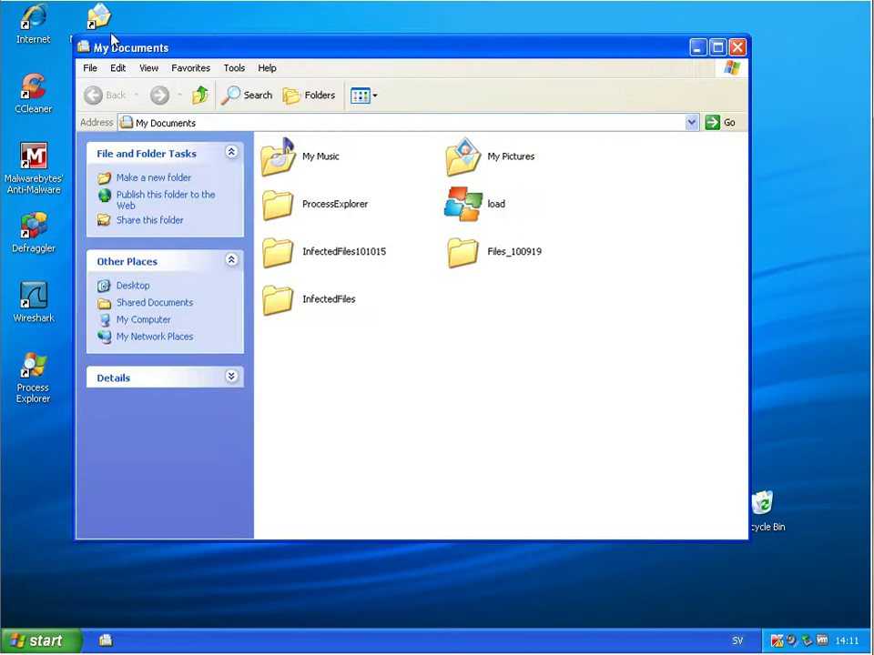
double_click(310, 292)
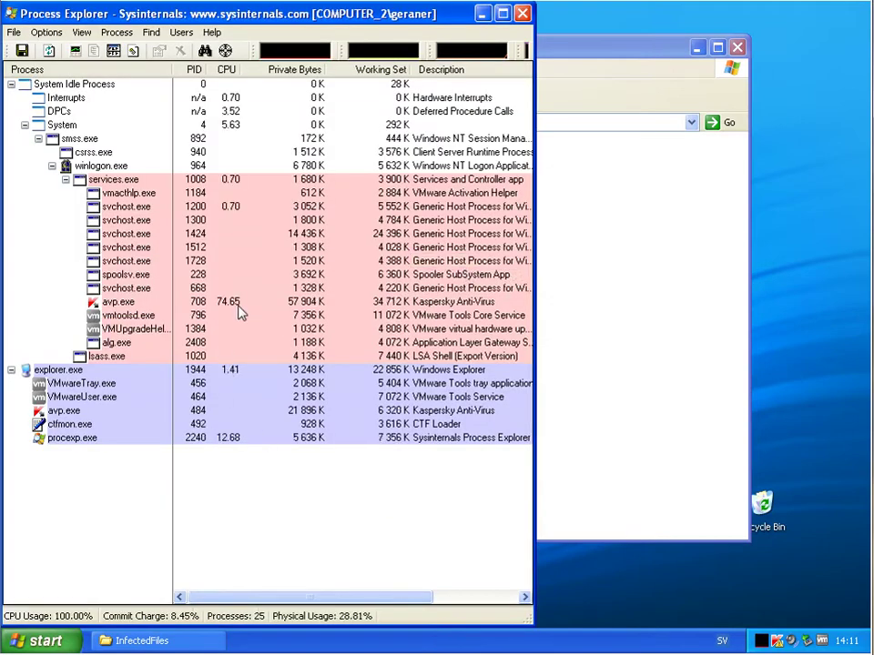
Step: Select Kaspersky's avp.exe process, then bring the now-empty InfectedFiles folder forward
click(251, 303)
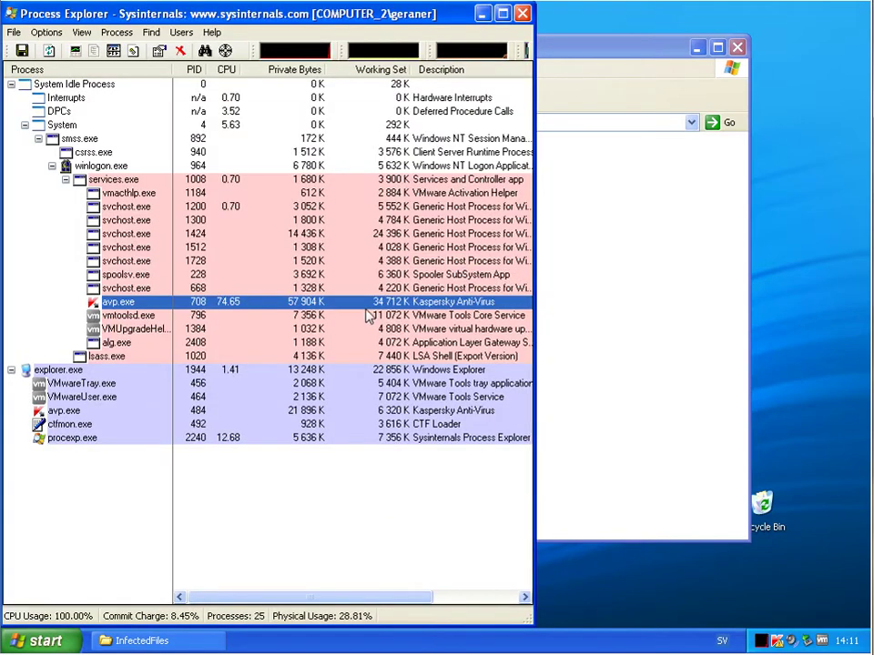
click(592, 349)
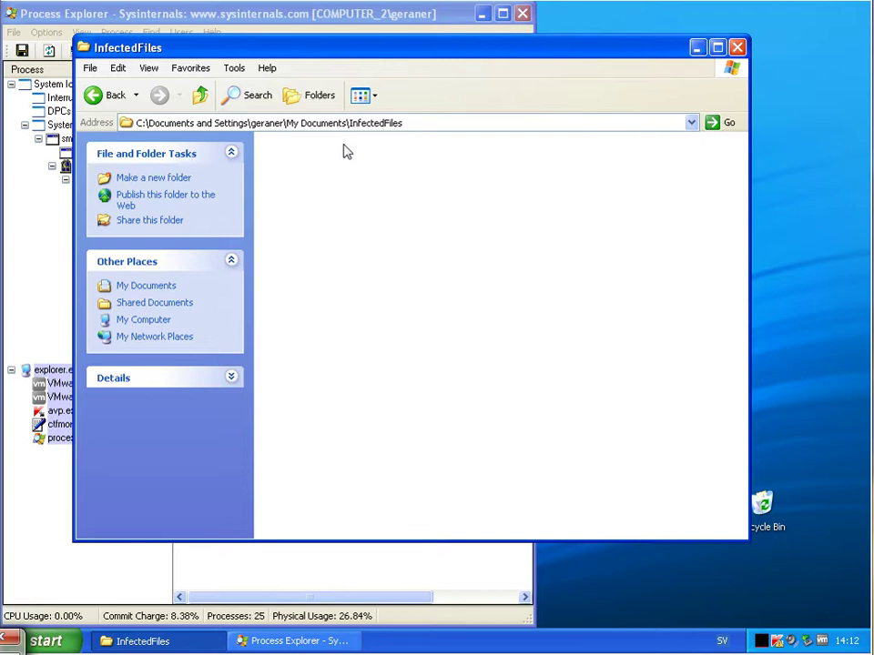
Step: Inspect the Files_100919 and InfectedFiles101015 folders, then close Explorer and Process Explorer
click(113, 96)
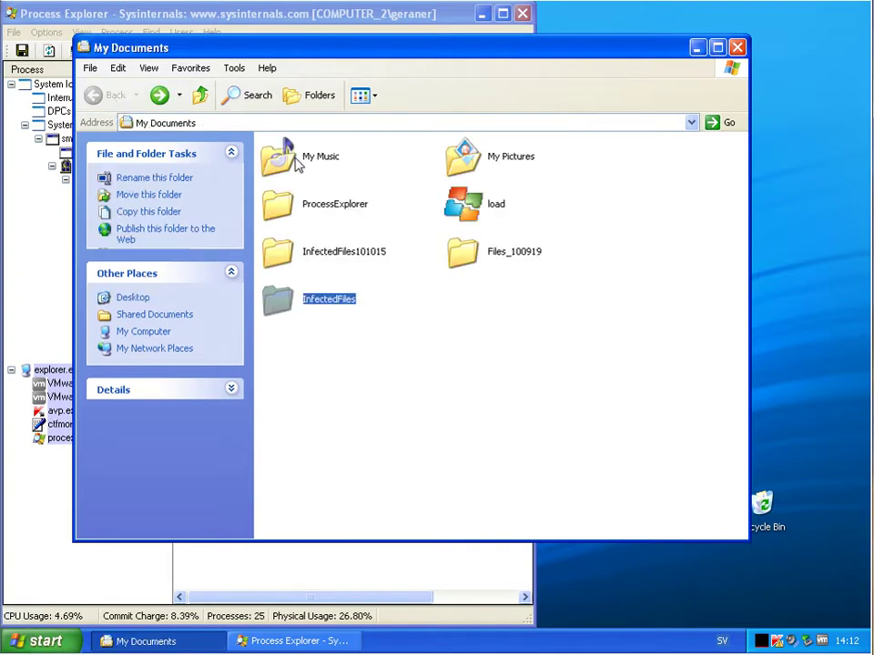
double_click(488, 254)
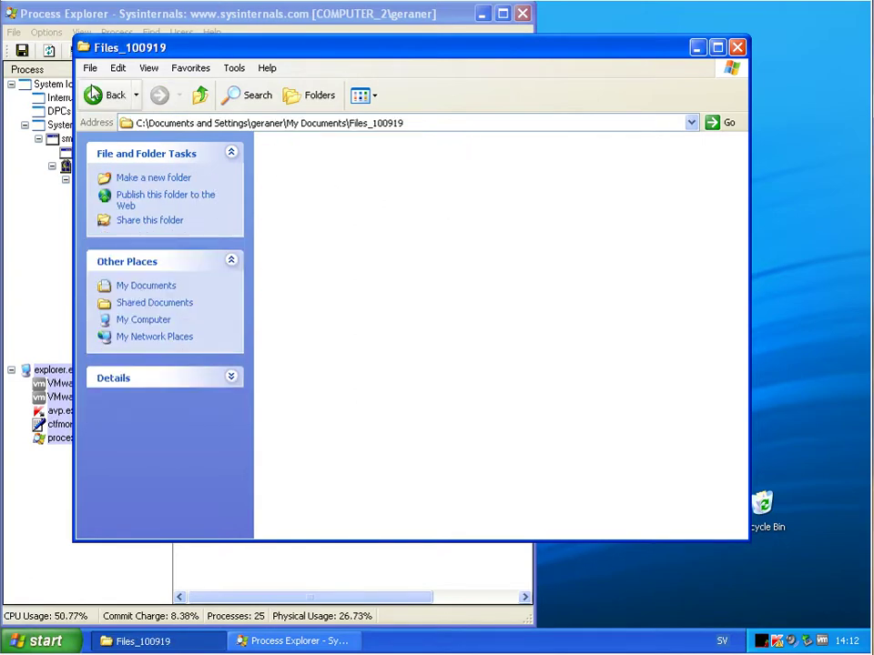
click(109, 96)
click(326, 262)
double_click(325, 262)
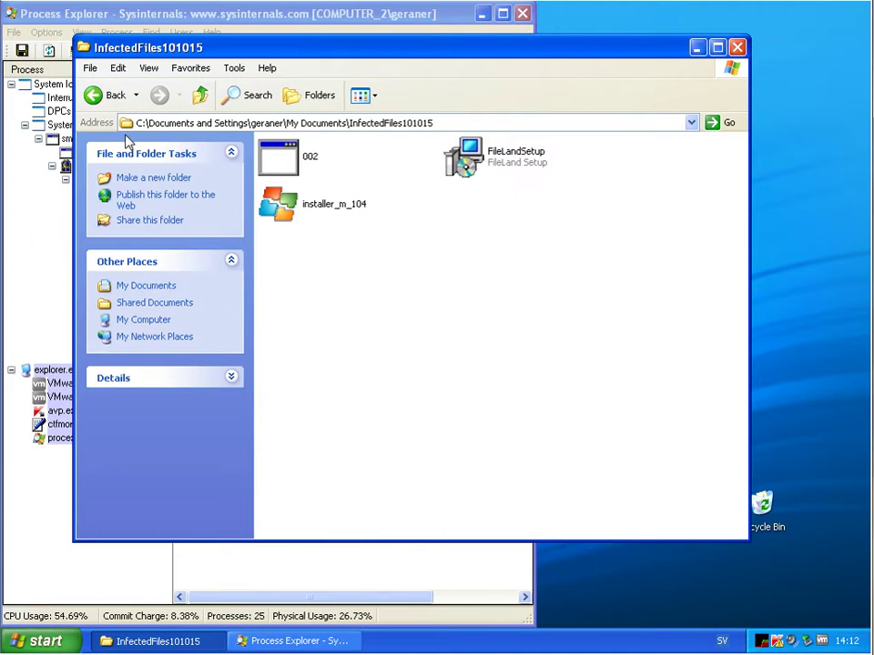
click(111, 97)
click(737, 47)
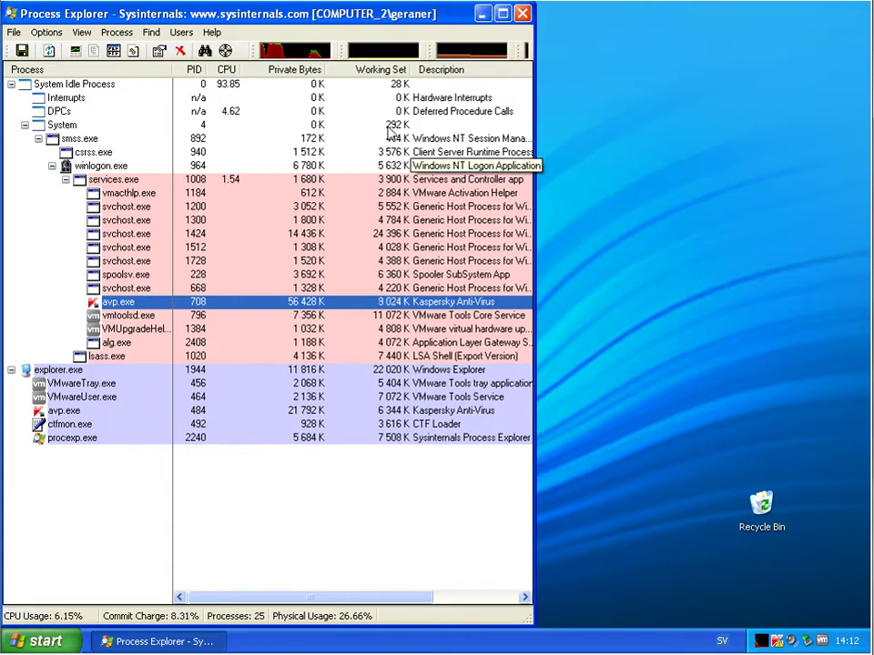
key(alt+F4)
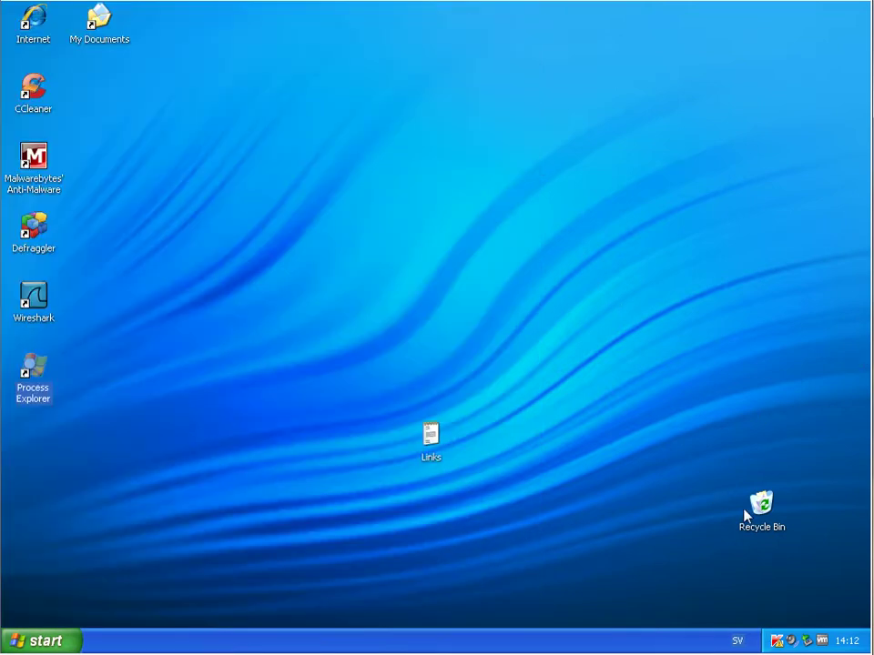
Step: Fix Kaspersky's reboot-required warning by agreeing to restart the computer now
click(778, 641)
click(698, 164)
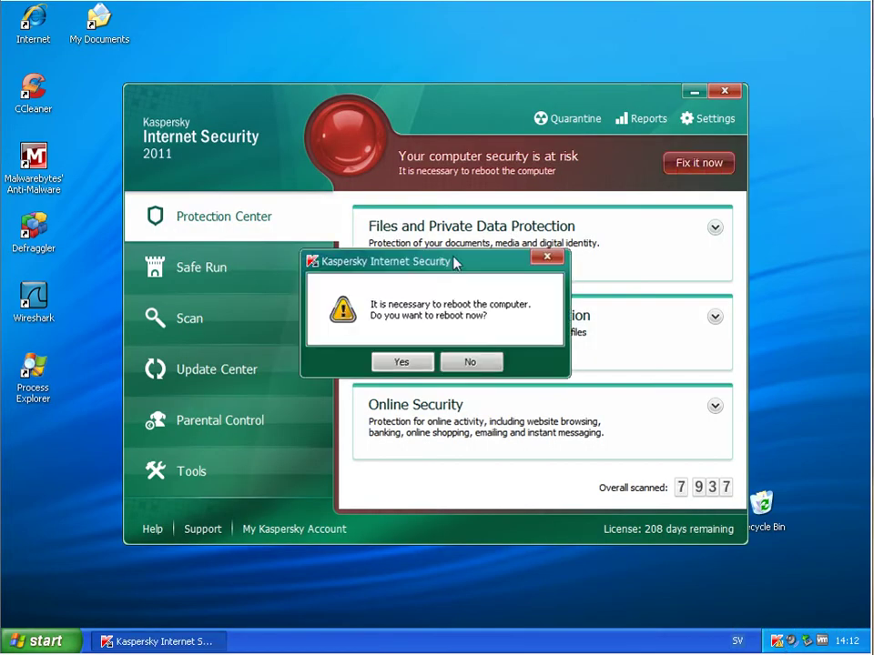
click(400, 363)
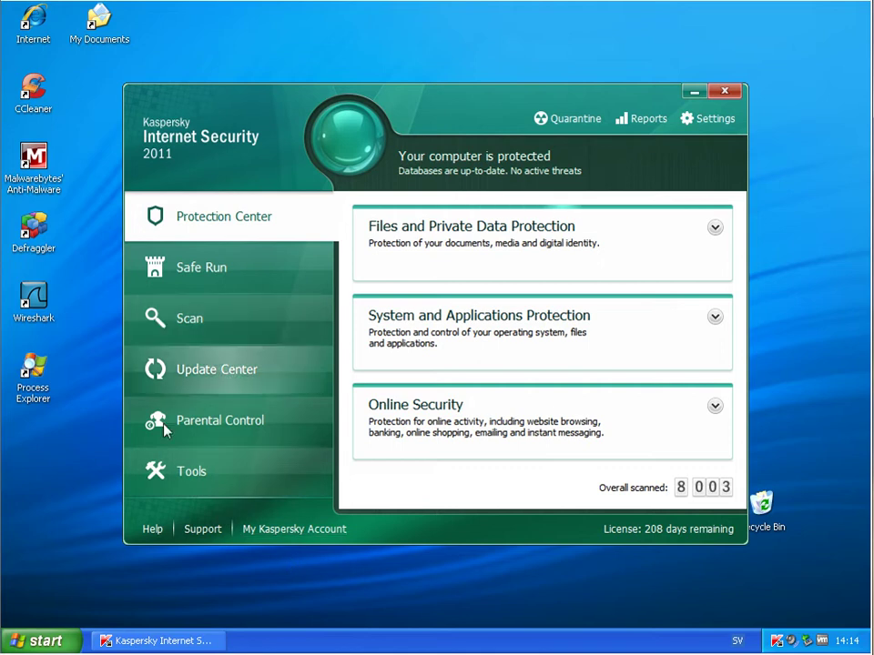
Step: Relaunch Process Explorer and open Kaspersky's Protection state report showing 54 malicious objects
click(34, 382)
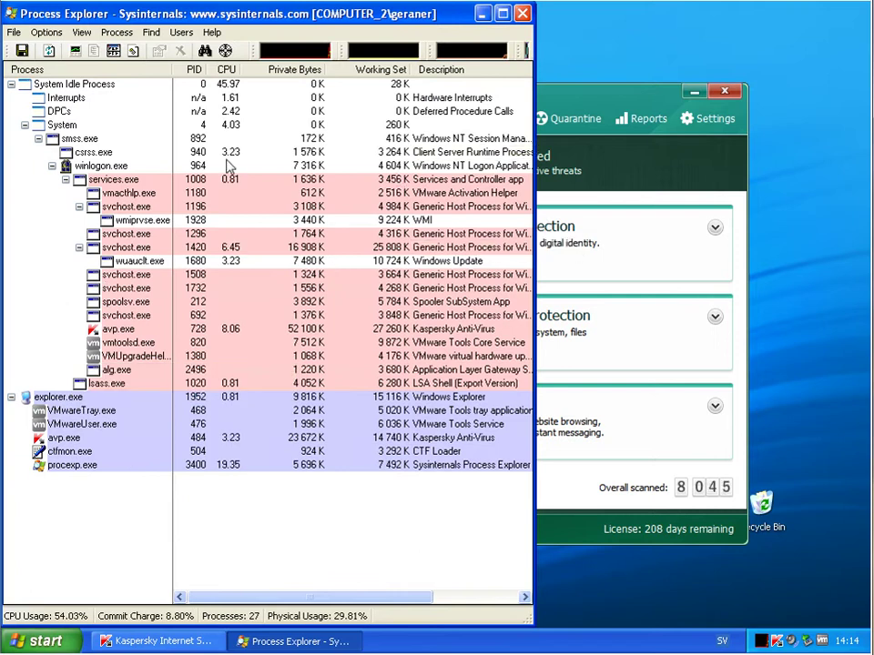
click(597, 103)
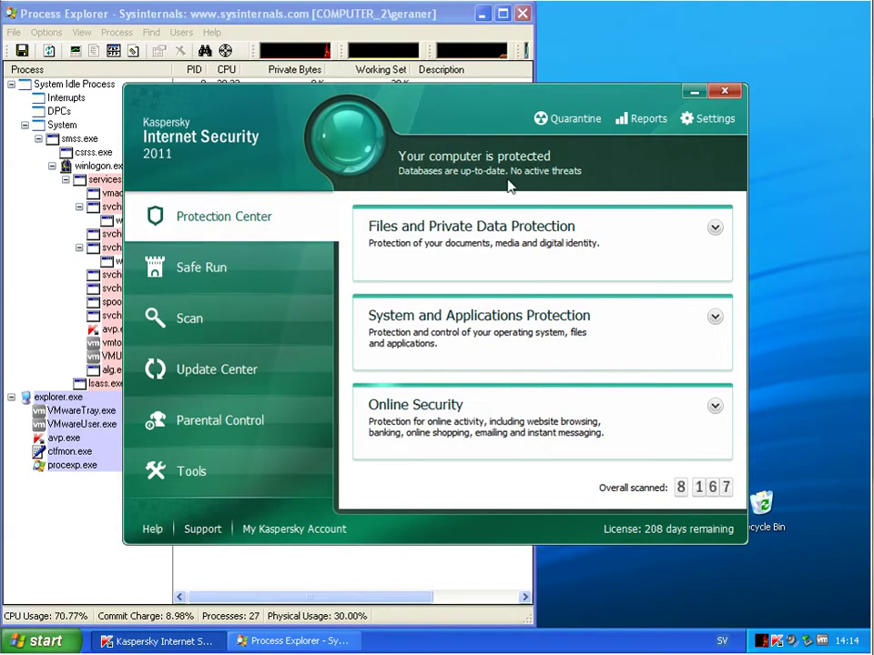
click(657, 121)
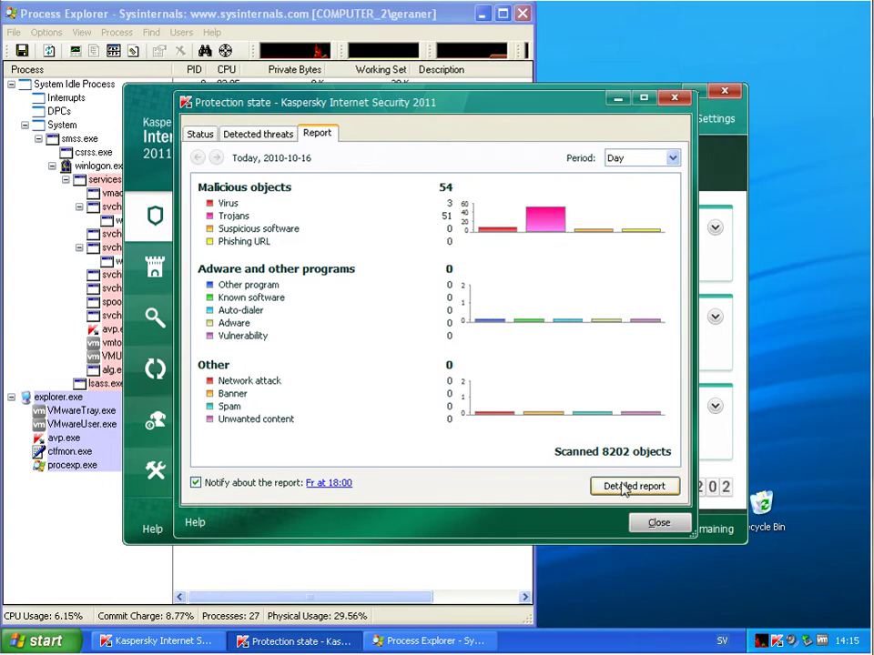
Step: Close the protection report and run a Kaspersky Full Scan
click(661, 524)
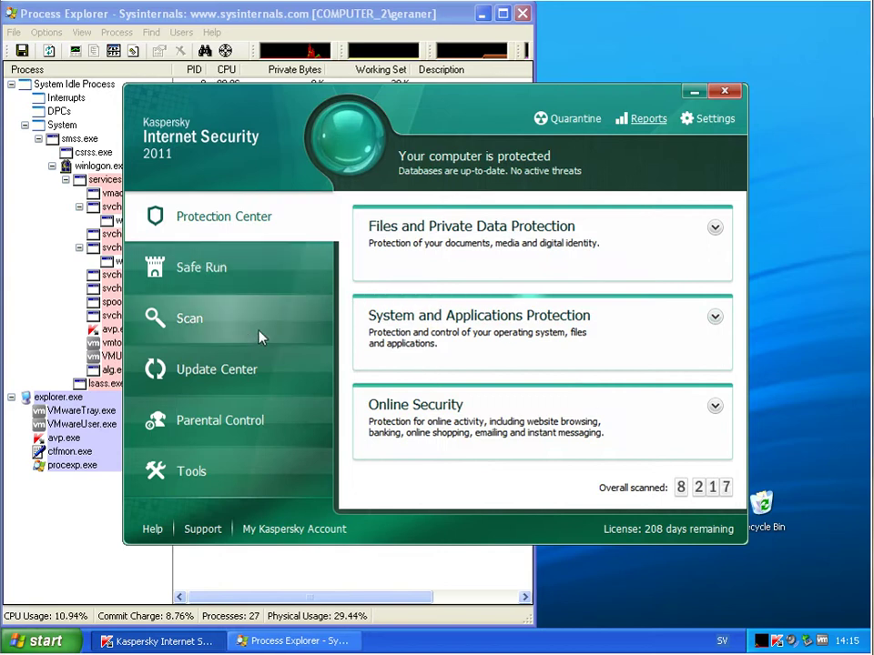
click(260, 335)
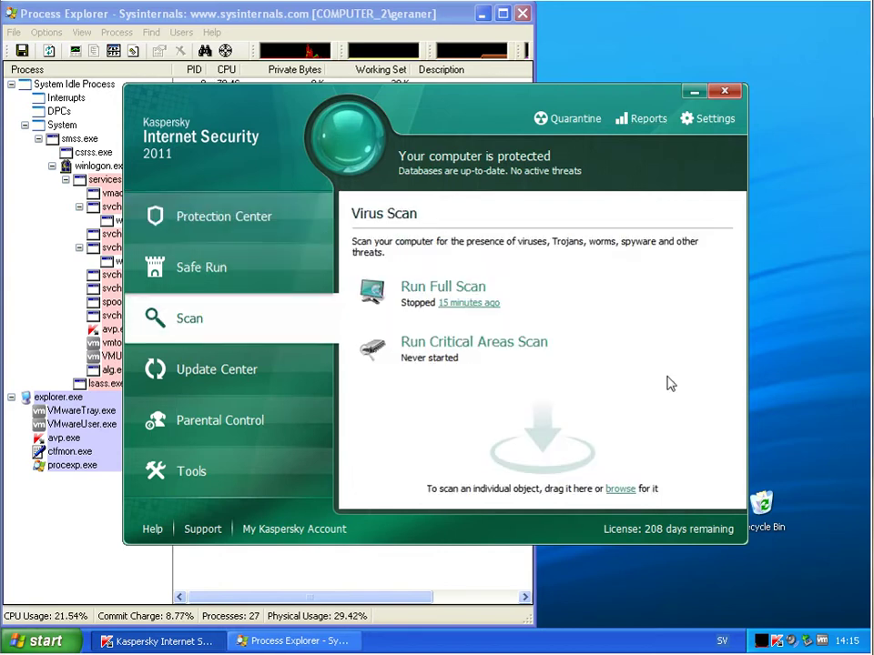
click(478, 289)
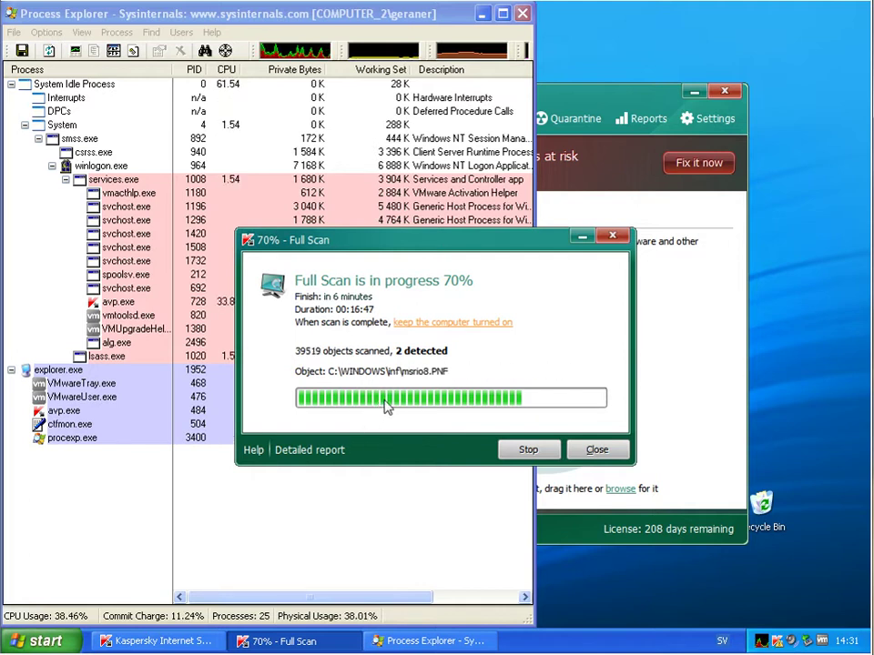
Step: Watch Process Explorer, then return to the Full Scan until it completes with 50349 objects
click(242, 17)
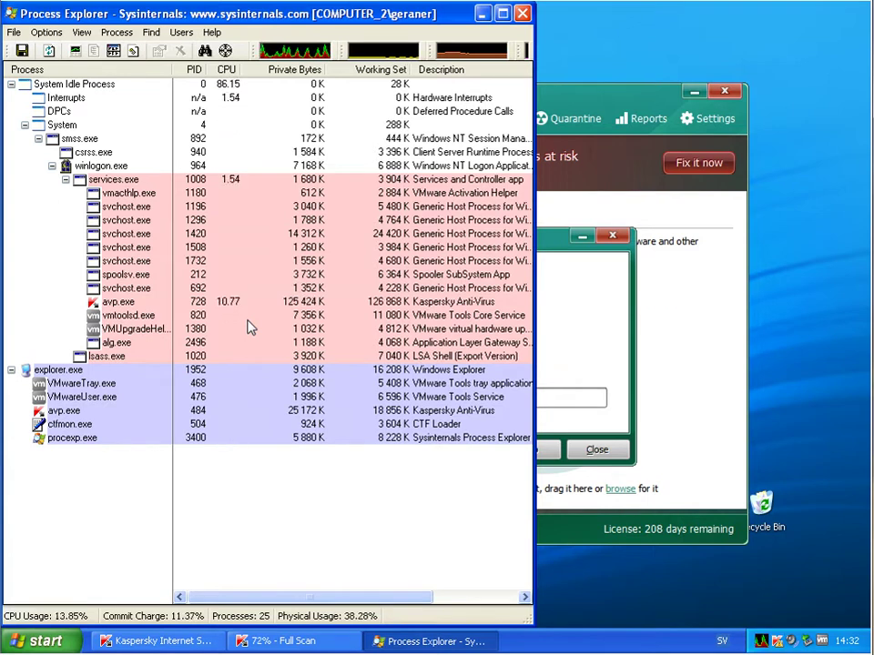
click(557, 254)
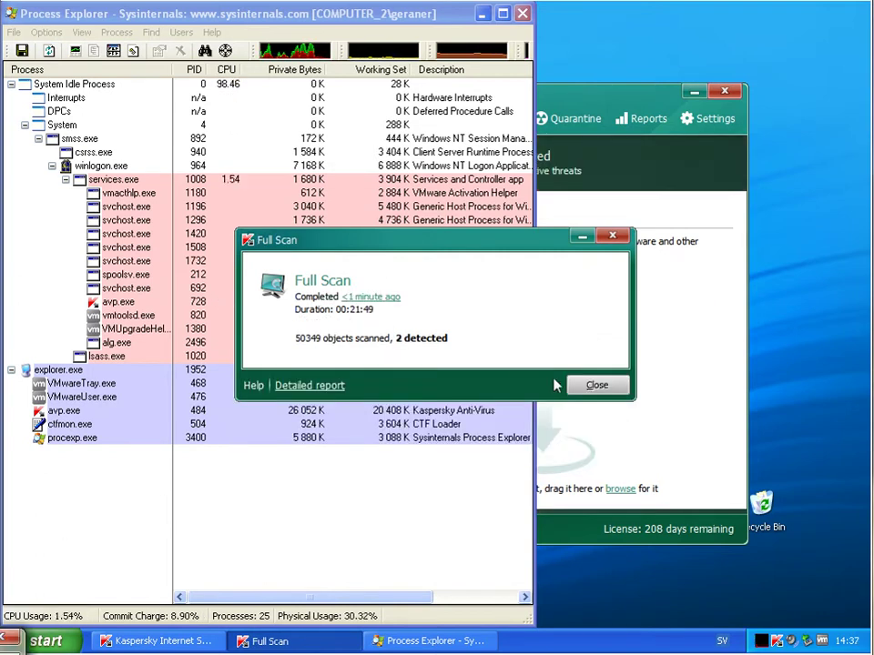
Step: Close the scan summary and Kaspersky, and minimize Process Explorer
click(601, 385)
click(663, 132)
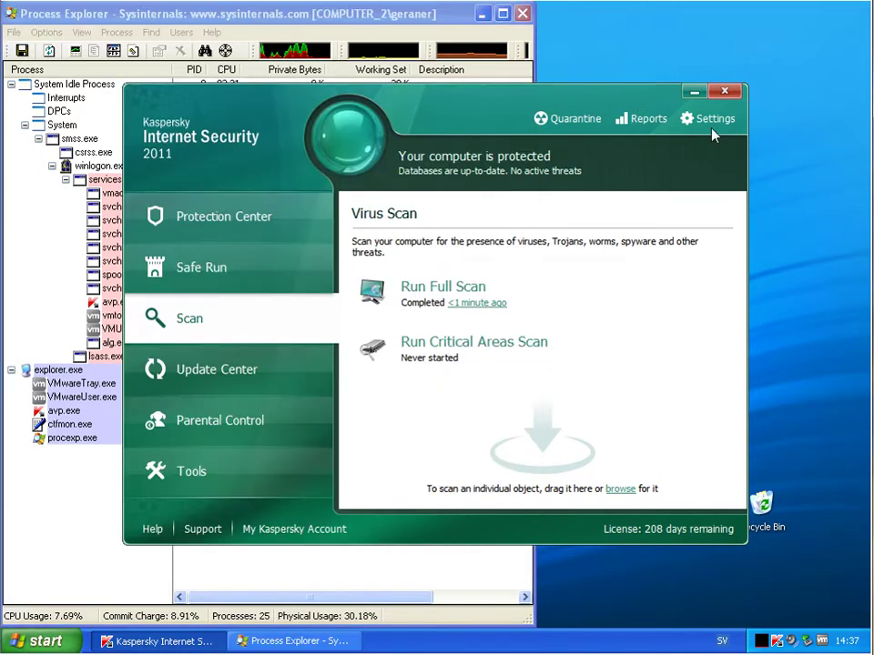
click(247, 237)
click(724, 91)
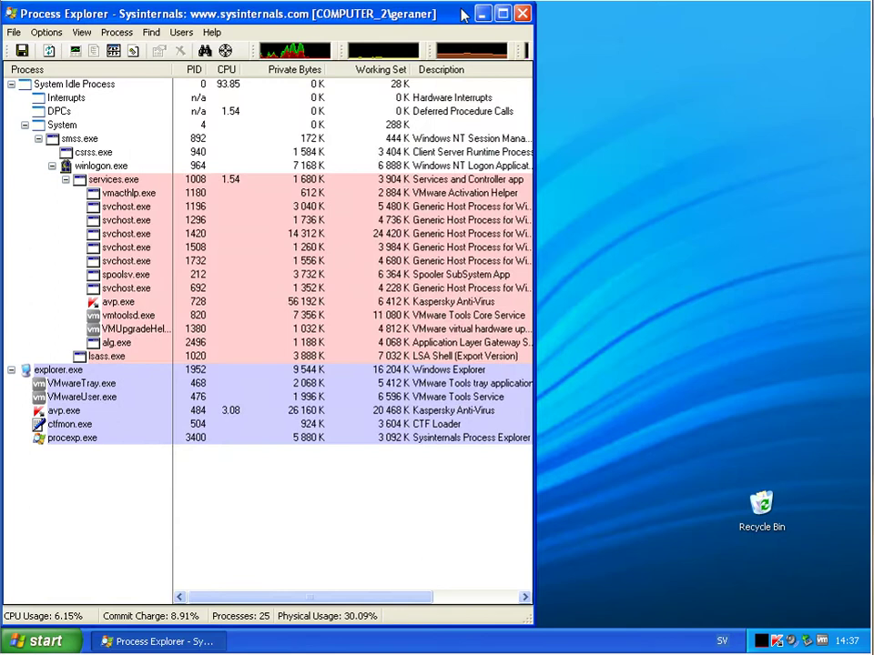
click(482, 14)
Step: Launch Malwarebytes' Anti-Malware and check for new malware definitions
click(52, 162)
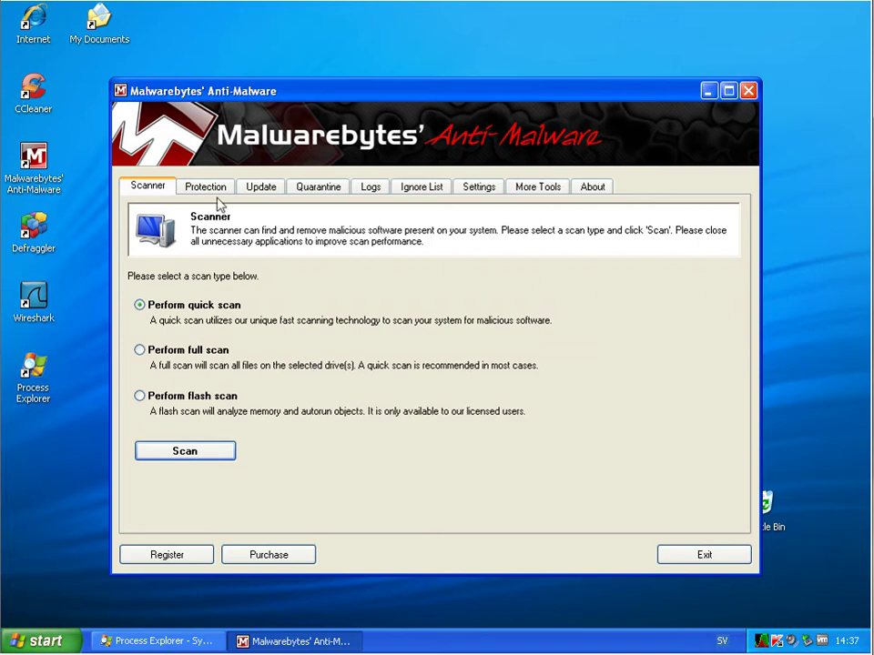
click(258, 189)
click(208, 357)
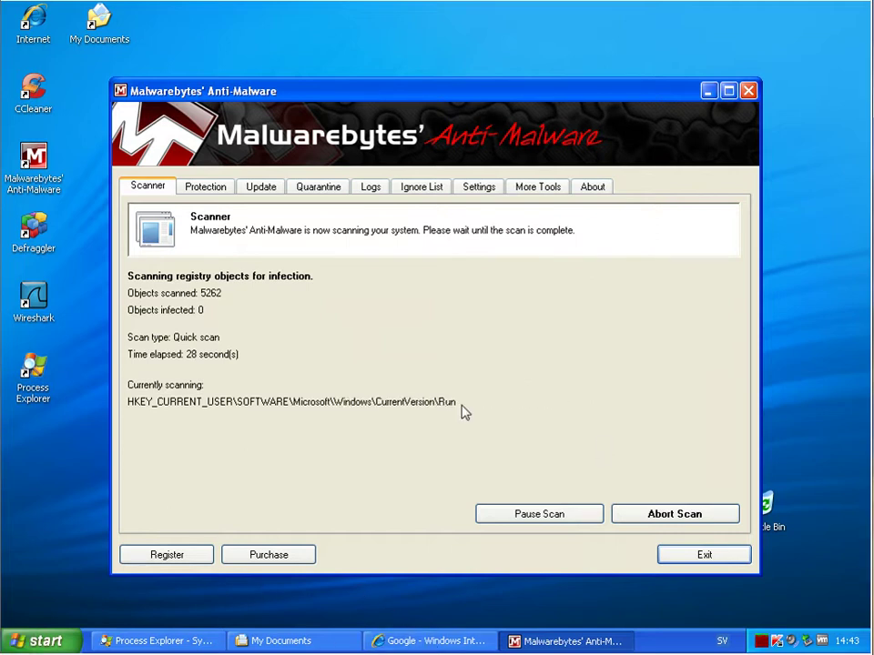
Step: Switch between the browser, Process Explorer and Malwarebytes to watch the process list during the scan
click(467, 642)
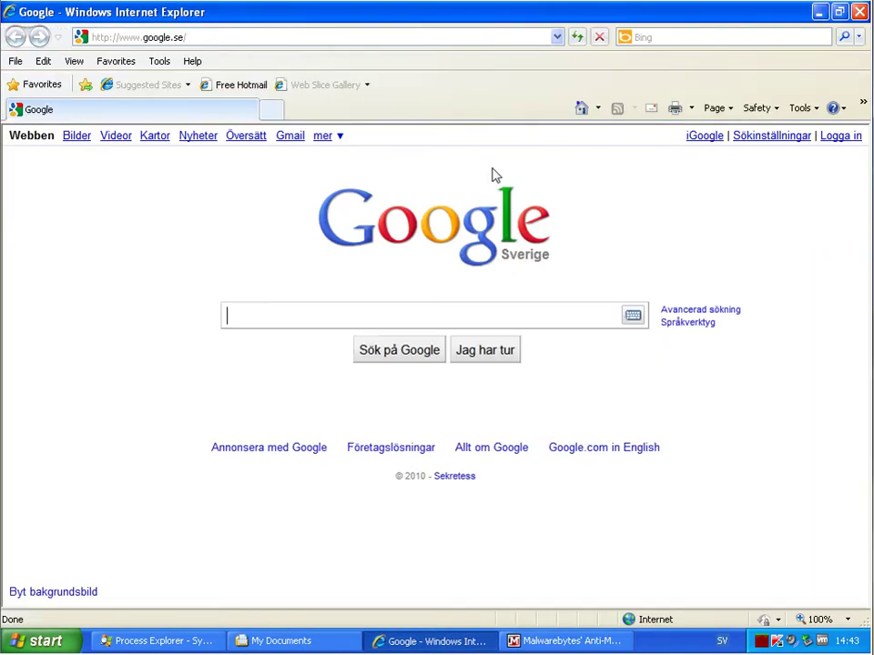
click(185, 642)
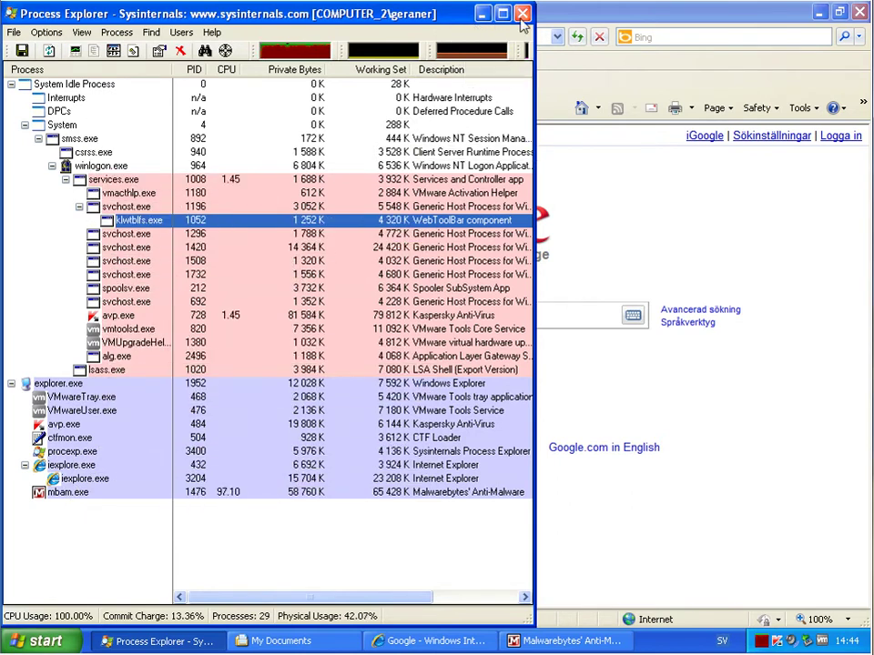
click(483, 13)
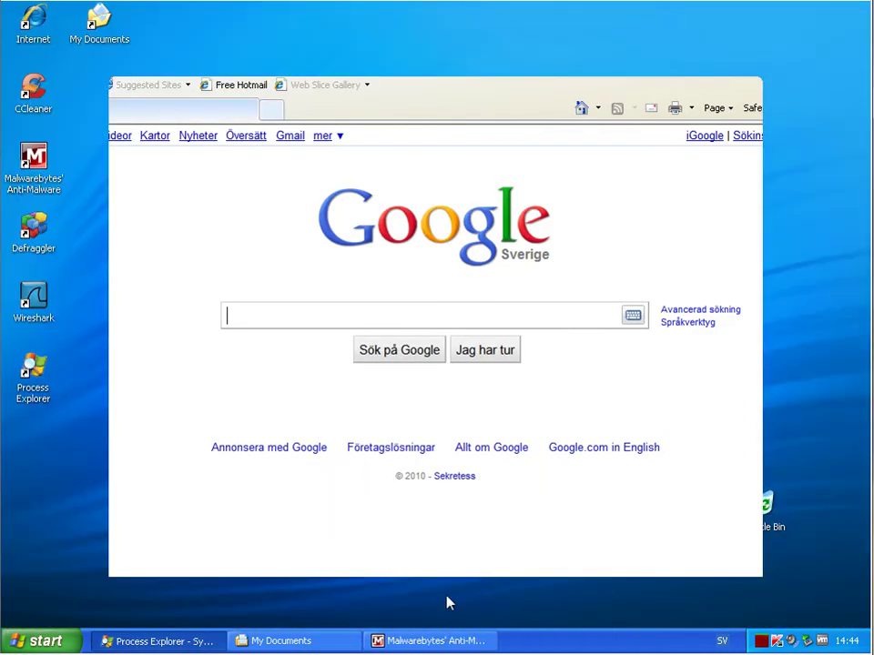
click(437, 641)
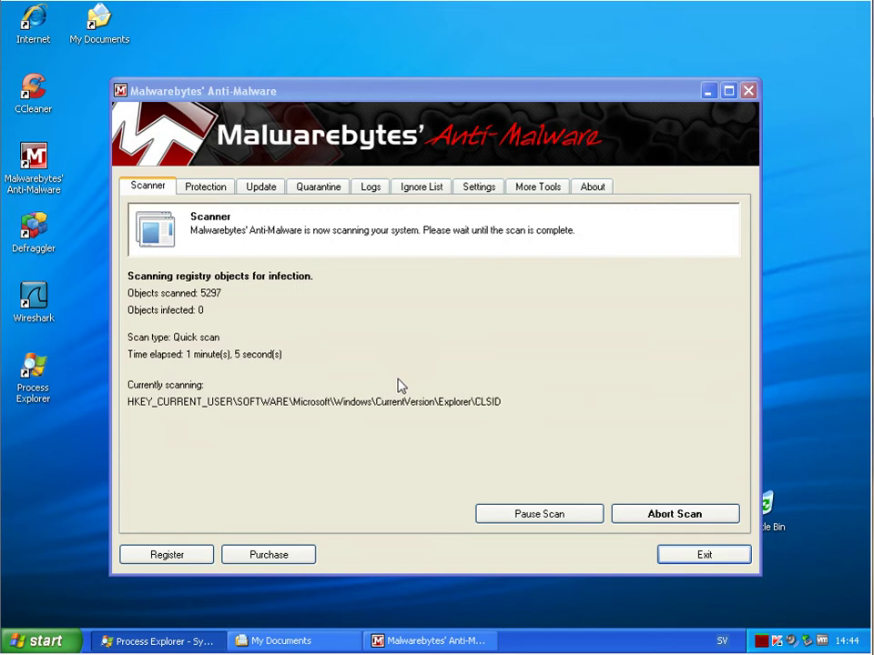
click(159, 640)
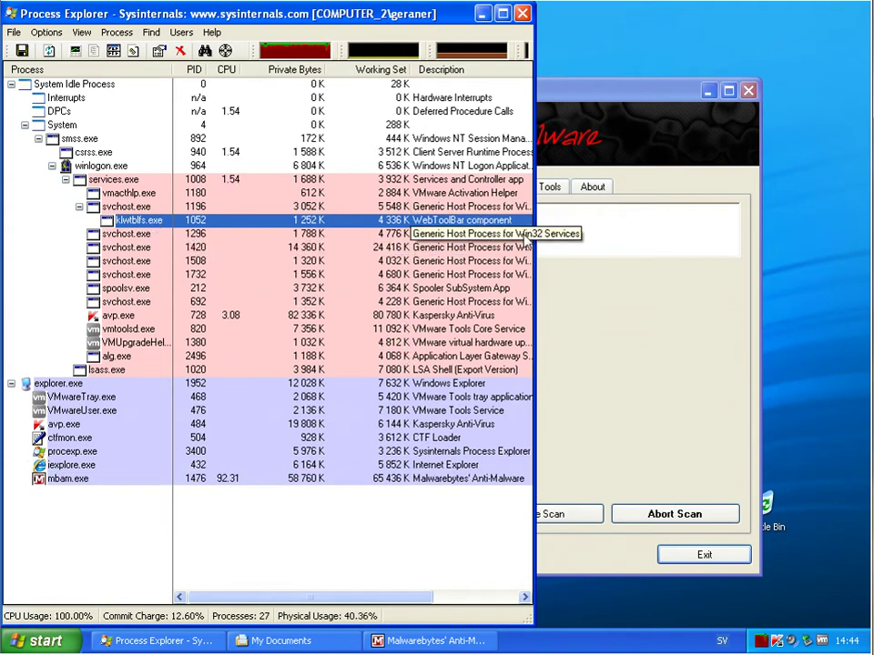
click(590, 326)
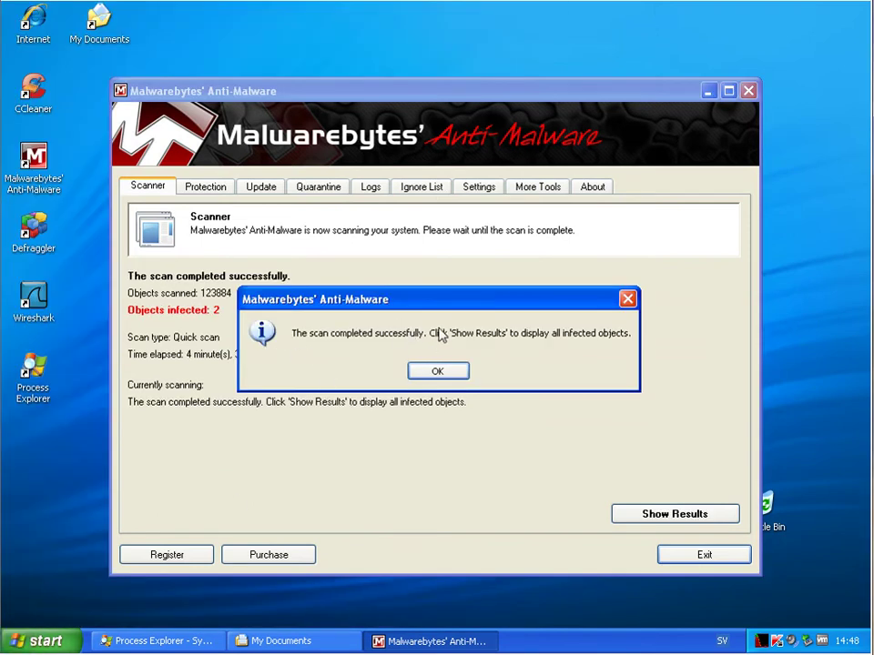
Step: Dismiss the scan-complete message and show the infected-object results maximized, selecting FileLand.exe
click(437, 372)
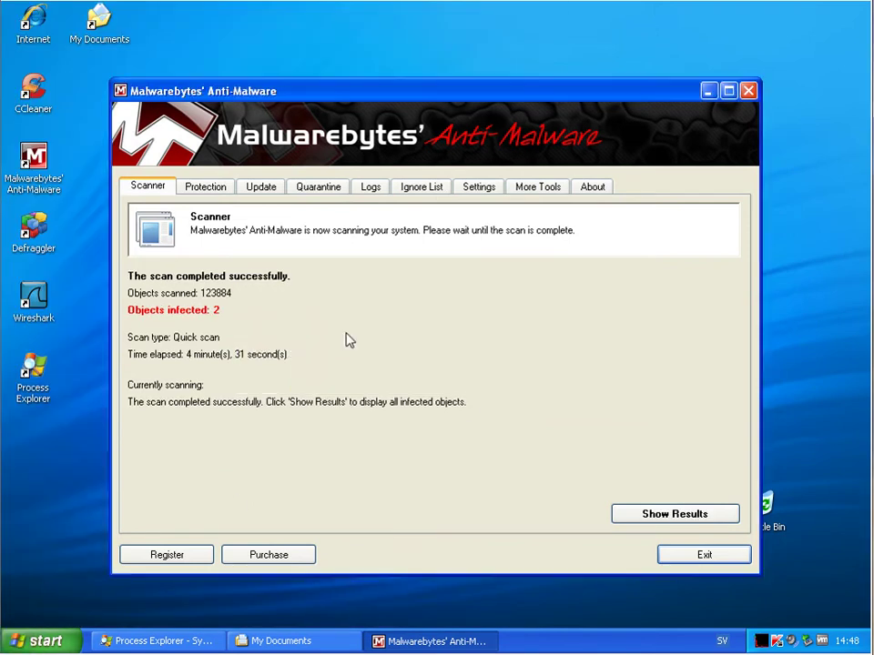
click(670, 515)
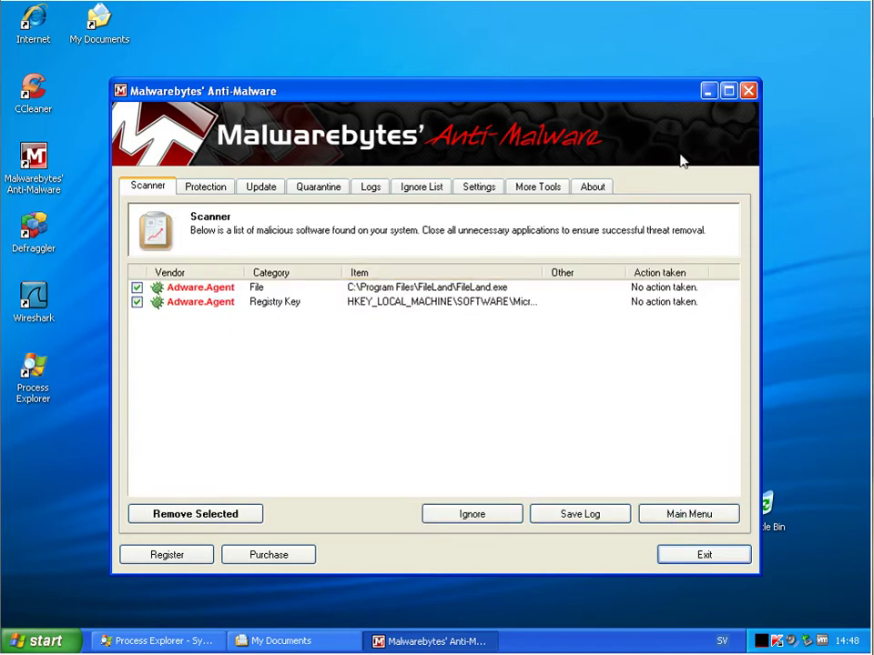
click(728, 91)
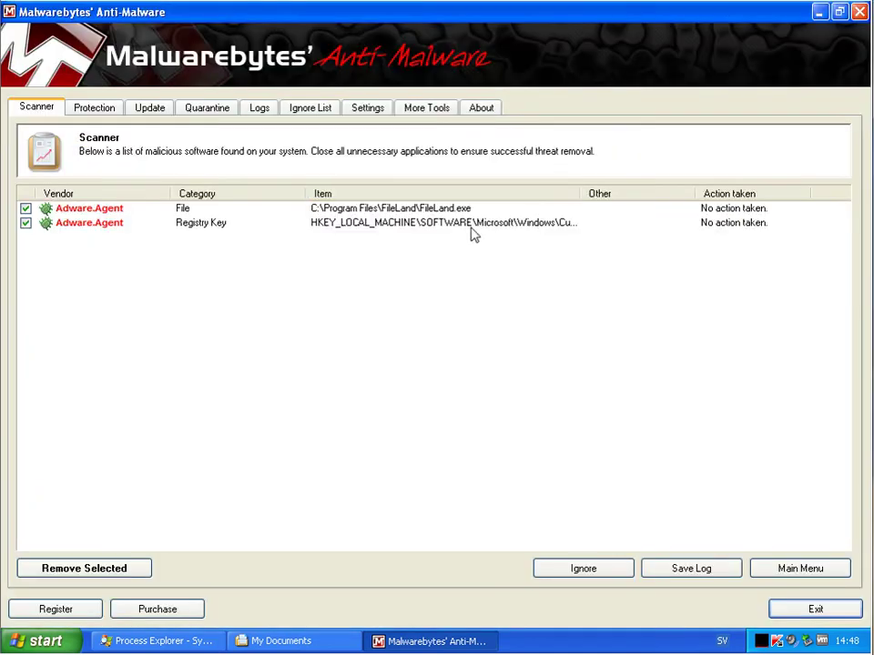
click(400, 210)
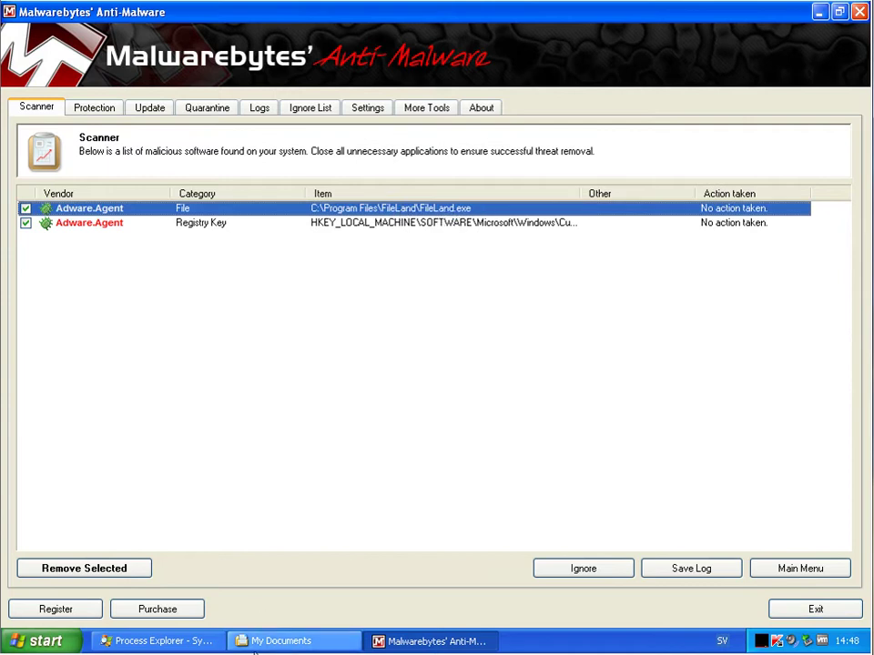
Step: Reposition and hide My Documents, then compare the FileLand.exe and registry key Adware.Agent detections
click(290, 642)
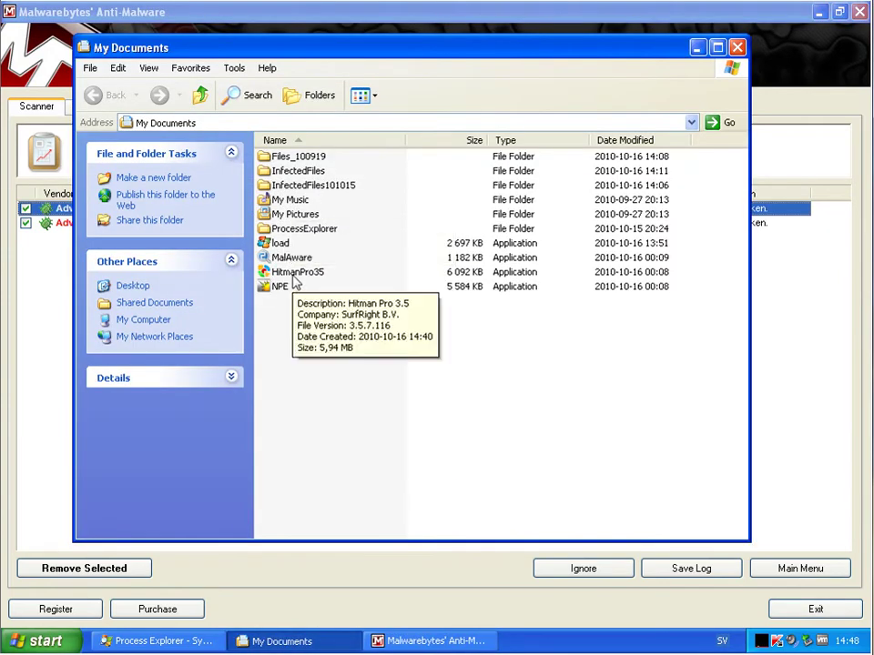
drag(425, 52, 426, 88)
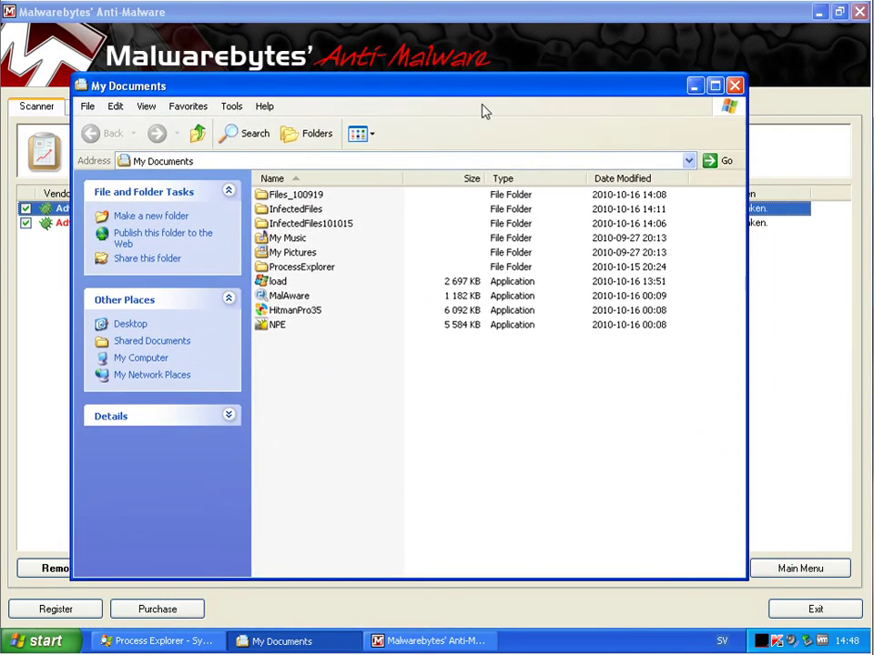
click(693, 87)
click(339, 224)
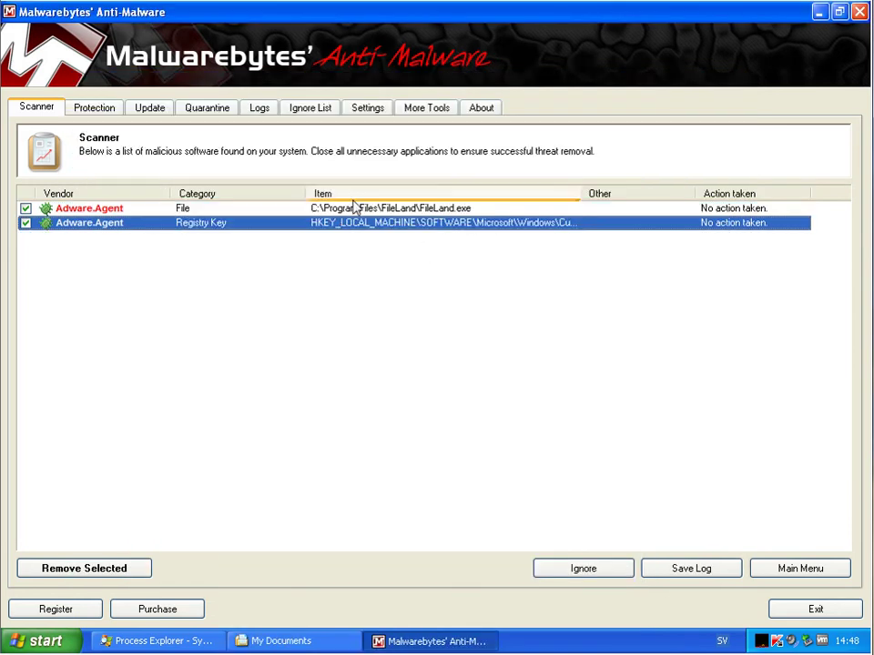
click(353, 207)
click(400, 223)
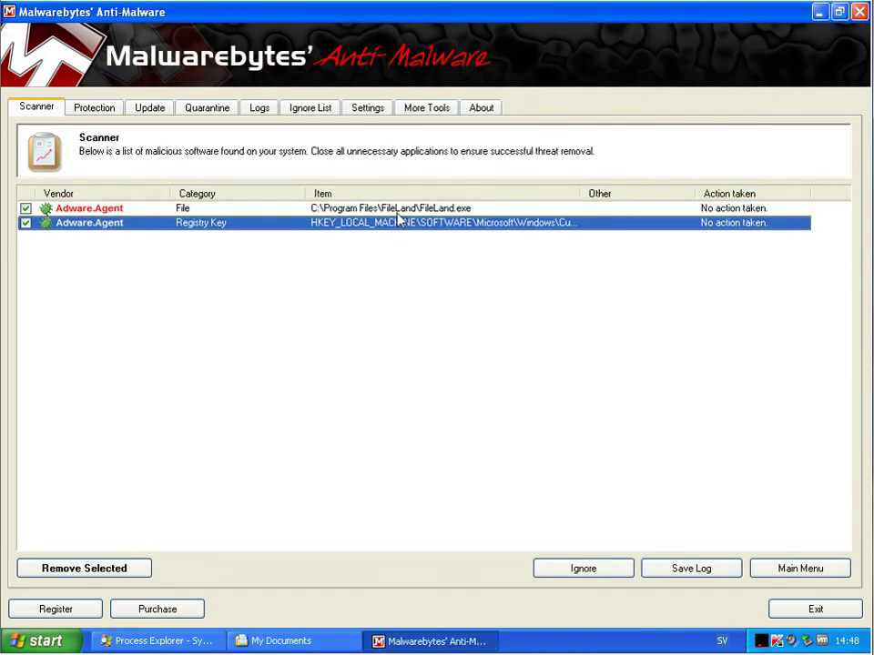
key(Up)
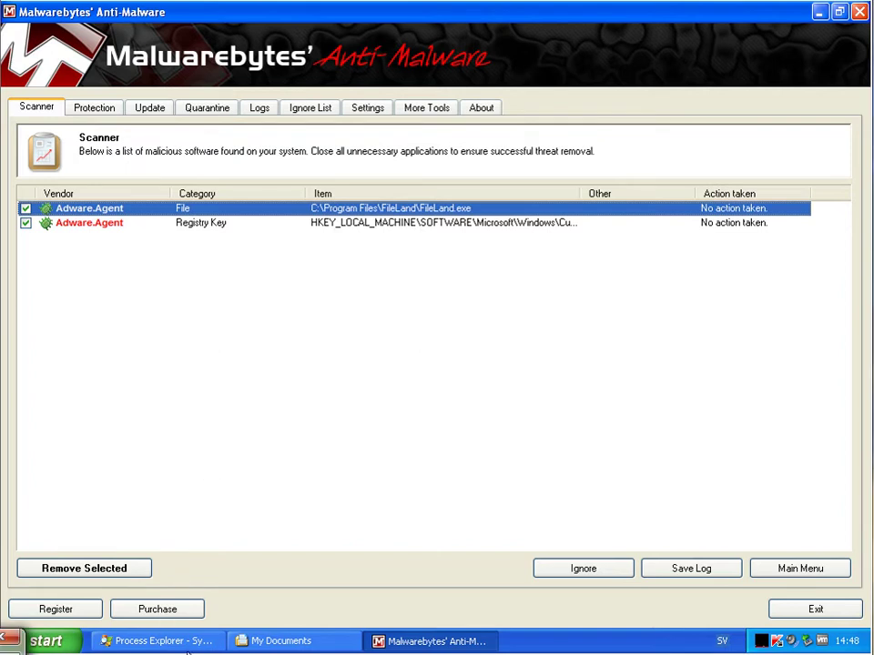
Step: Open C:\Program Files\FileLand in Explorer via the Start button's Explore option
click(289, 642)
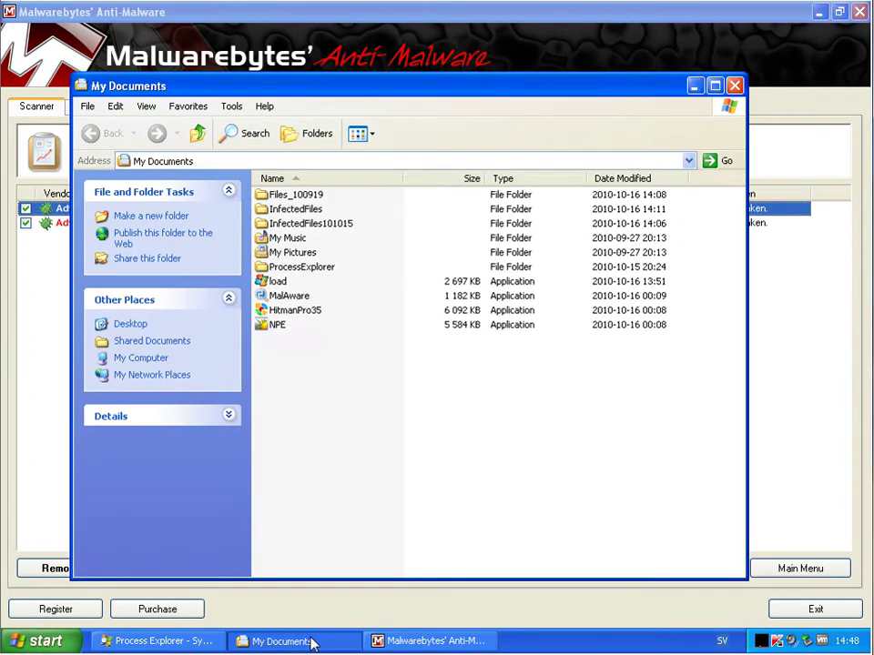
click(46, 642)
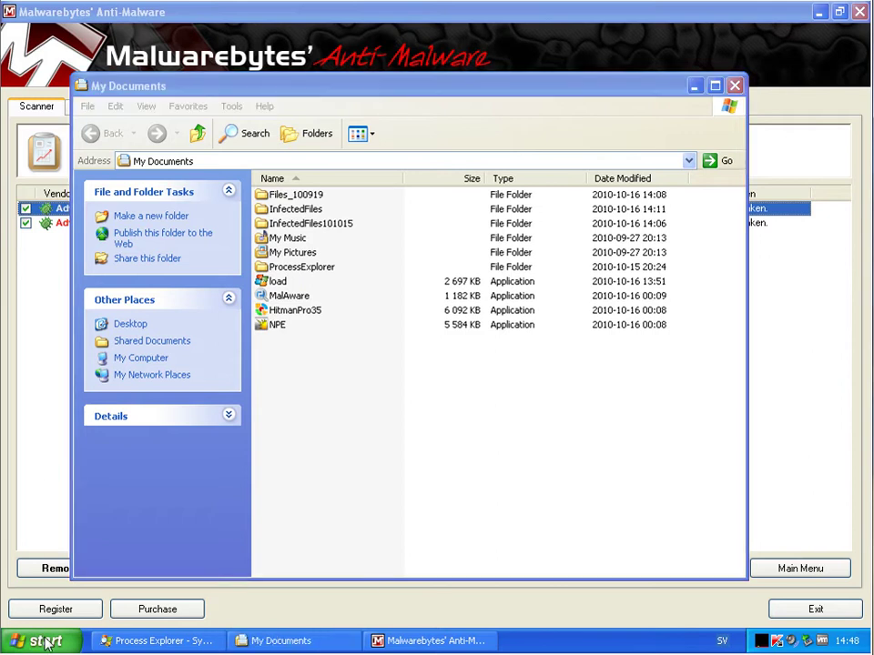
right_click(45, 643)
click(127, 505)
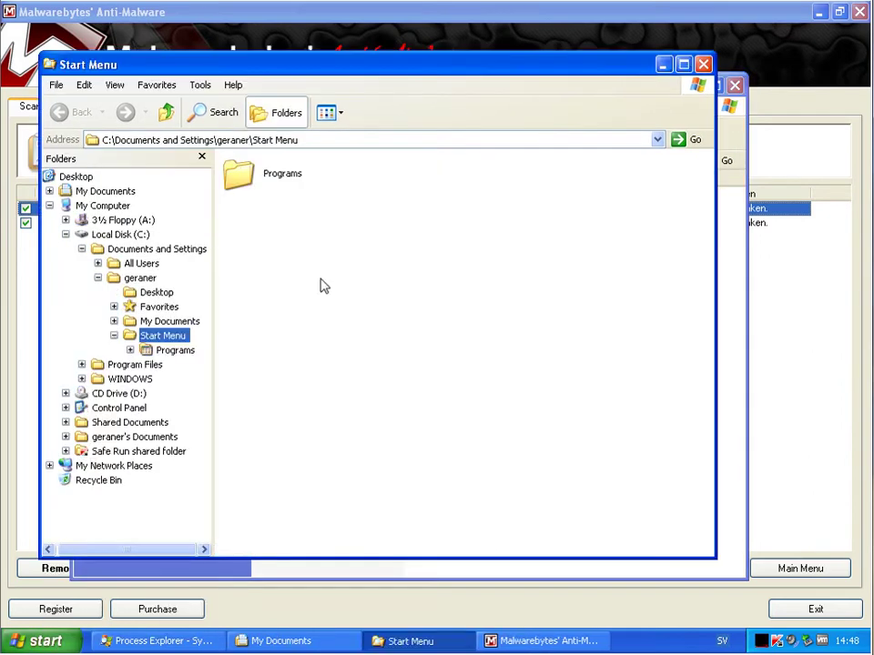
click(81, 248)
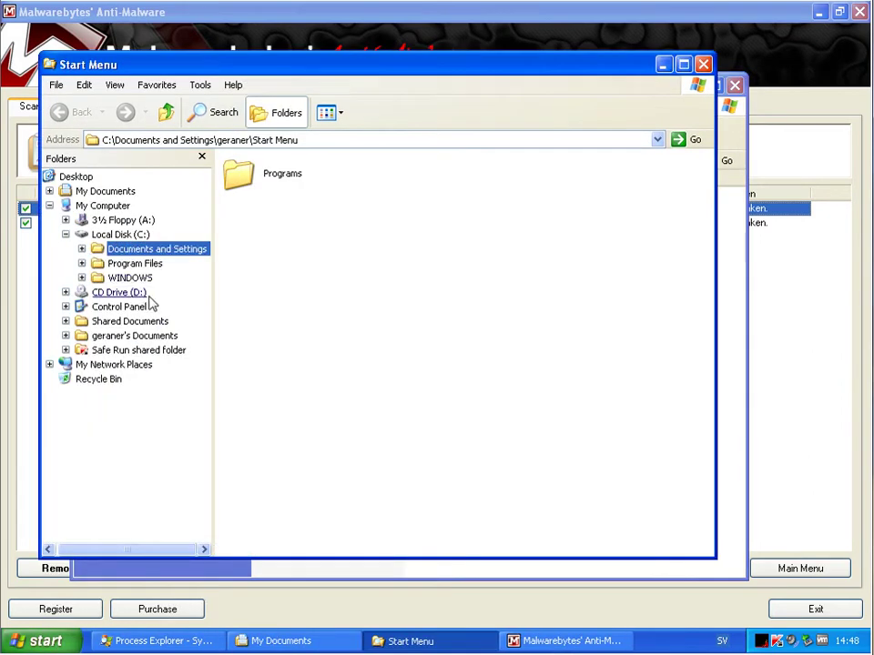
click(135, 263)
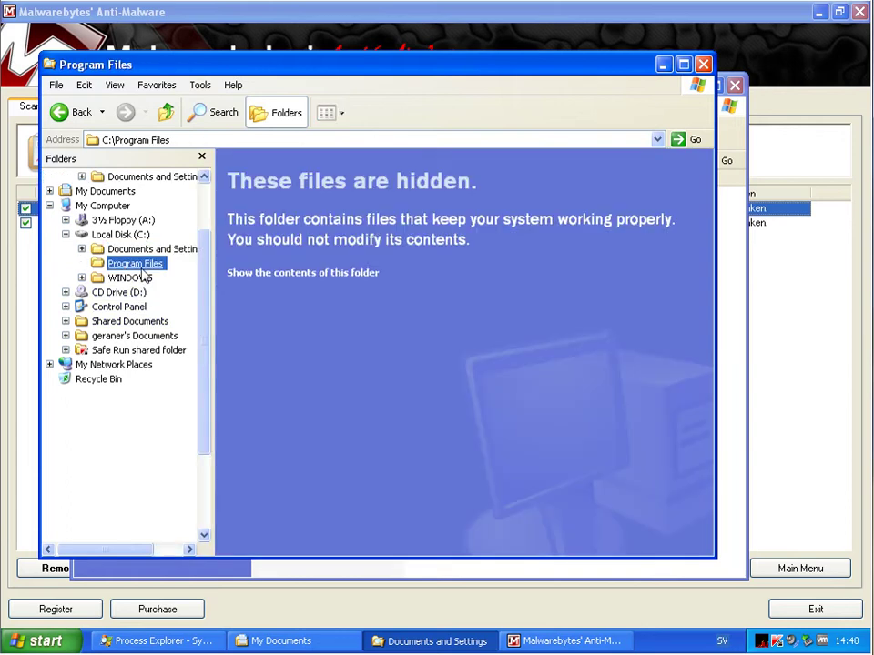
click(270, 273)
click(152, 265)
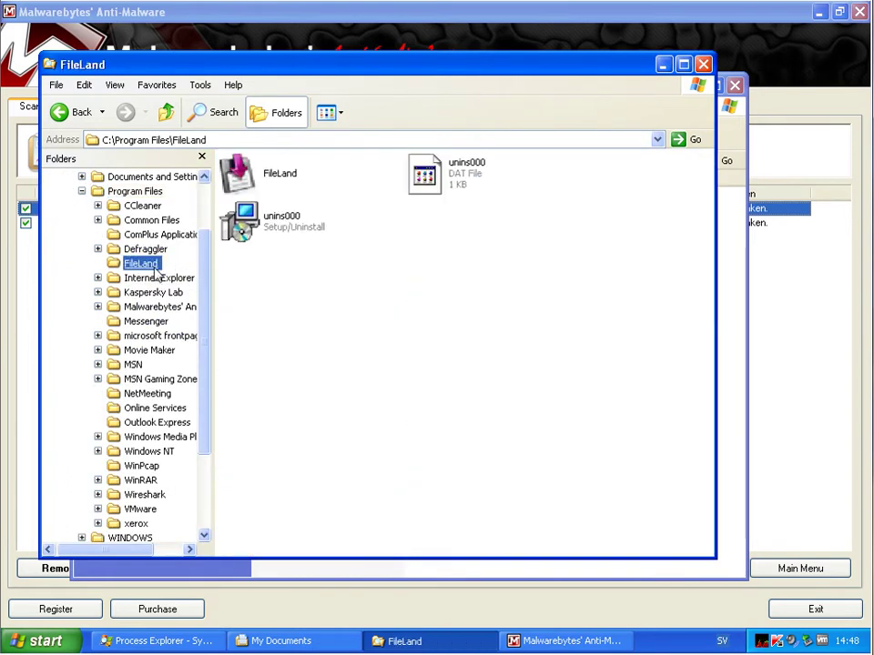
Step: Virus-scan FileLand.exe (no threats detected) and position its folder beside Process Explorer
click(271, 178)
right_click(270, 178)
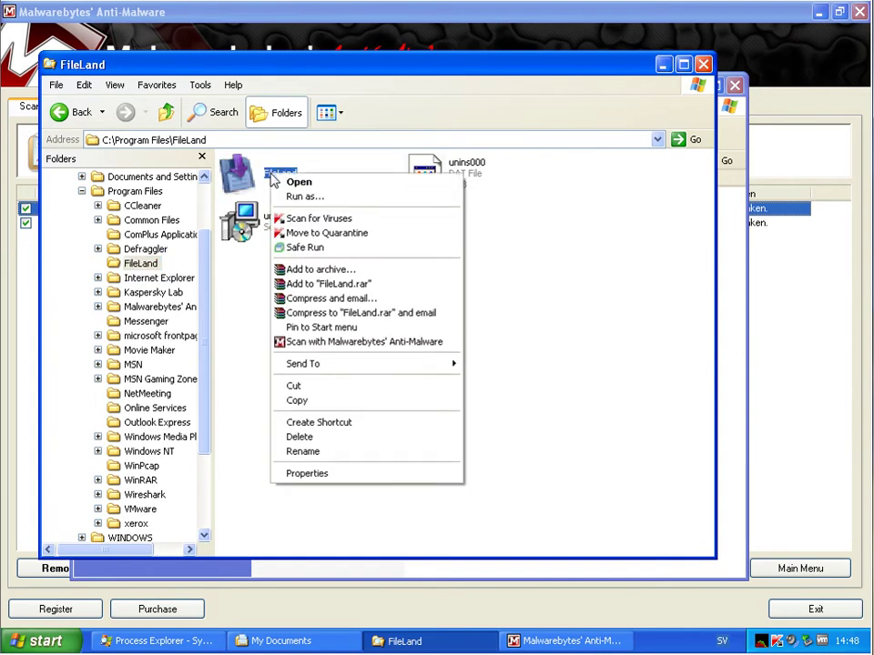
click(330, 219)
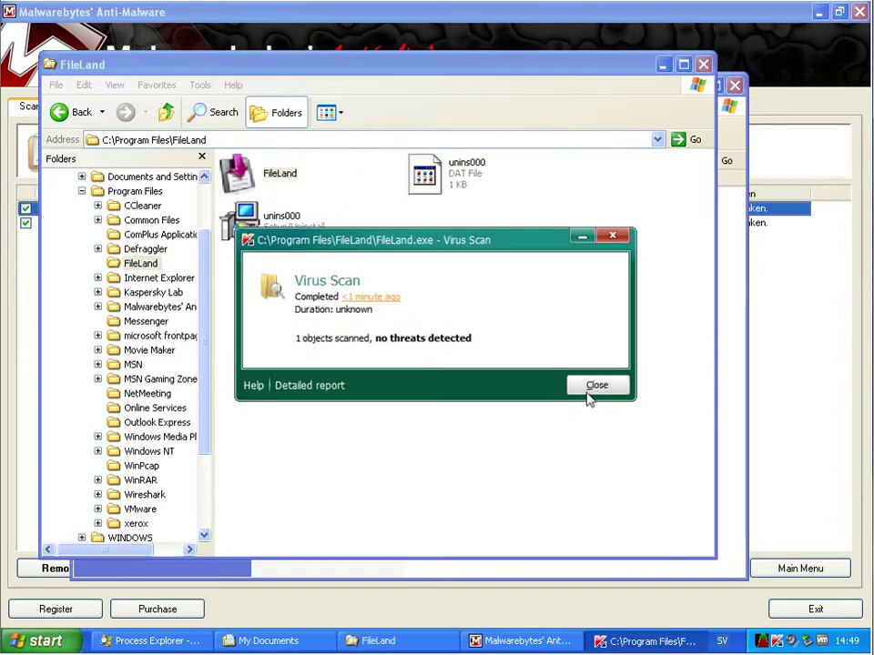
click(590, 387)
click(208, 644)
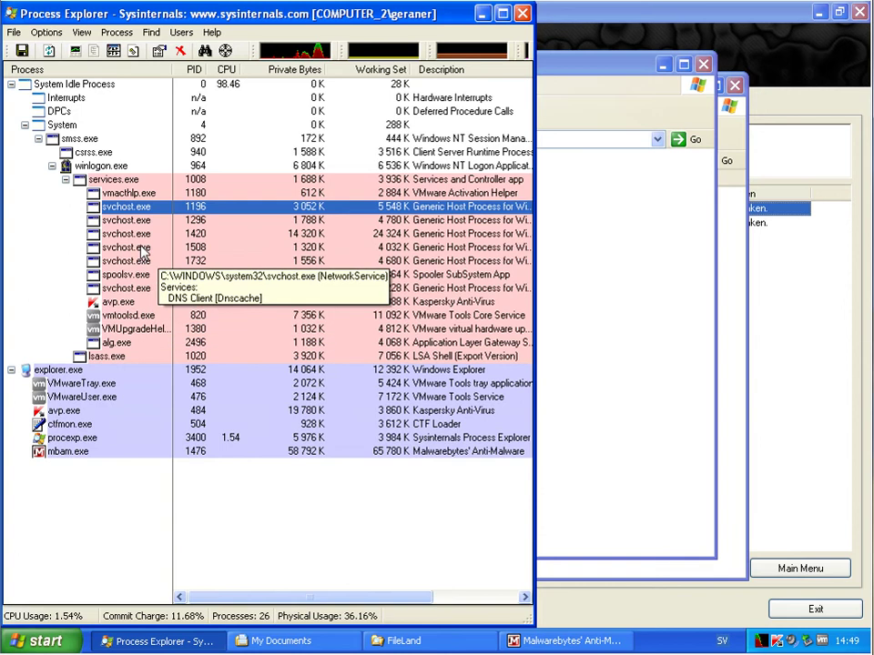
click(444, 644)
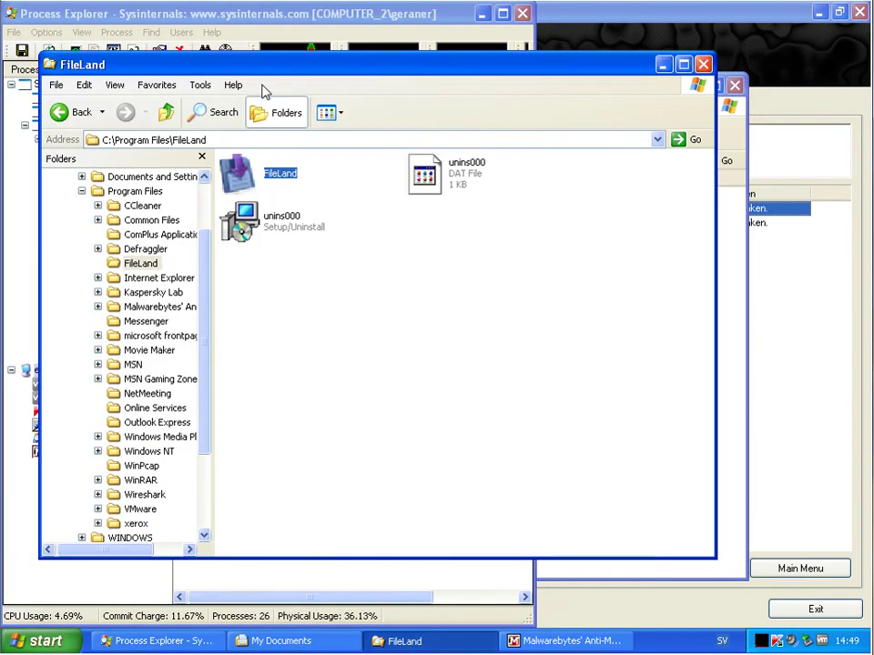
drag(269, 68, 445, 83)
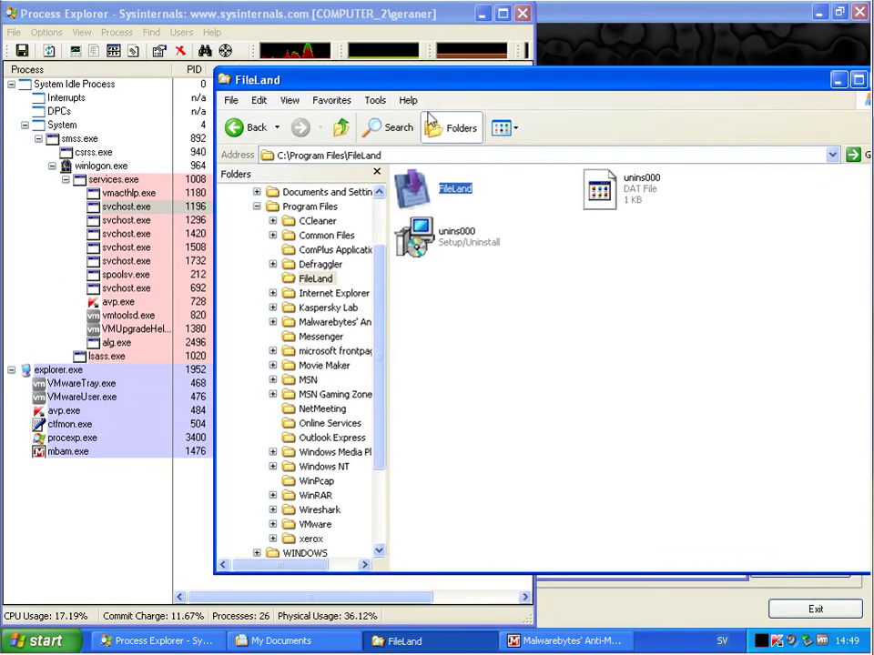
Step: Run FileLand briefly, close its window, then close the FileLand folder window
right_click(432, 191)
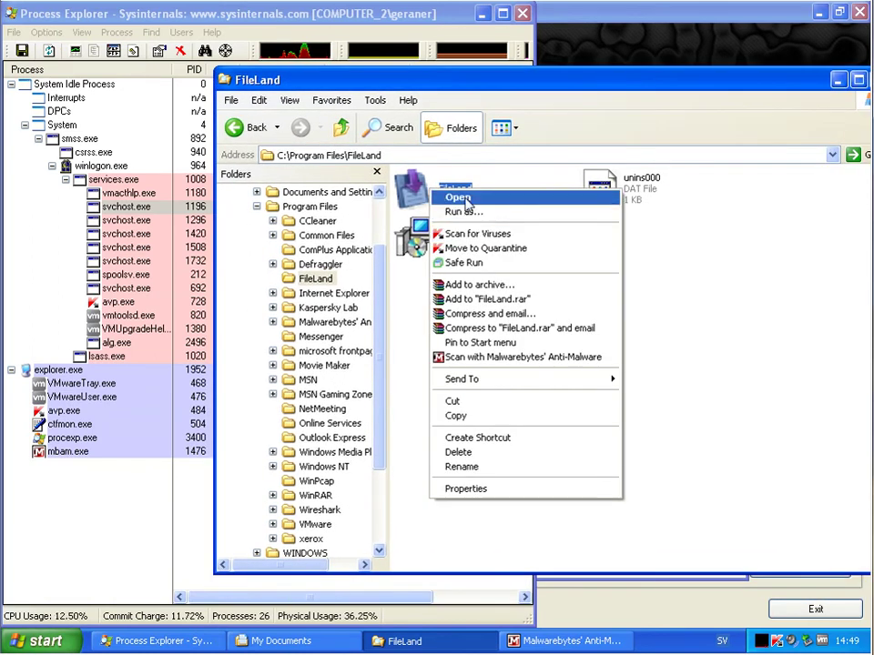
click(459, 199)
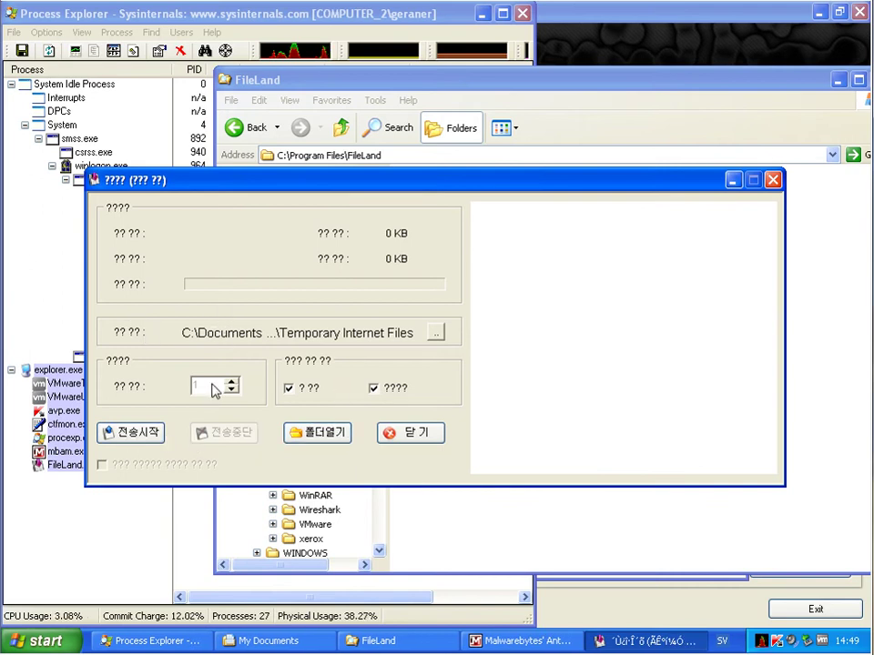
click(773, 180)
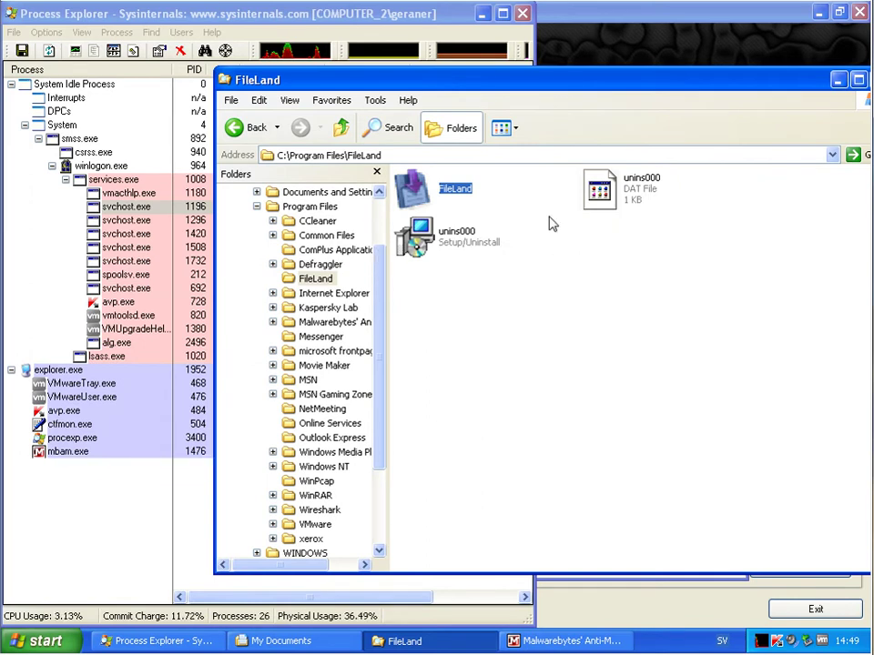
drag(498, 82, 410, 68)
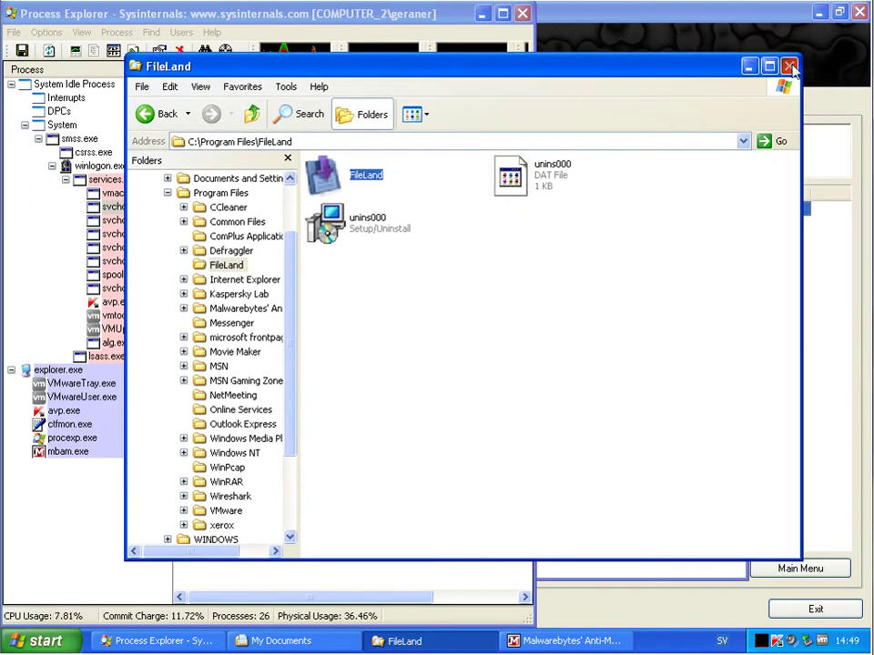
click(789, 67)
Step: Close the FileLand and My Documents Explorer windows
click(601, 121)
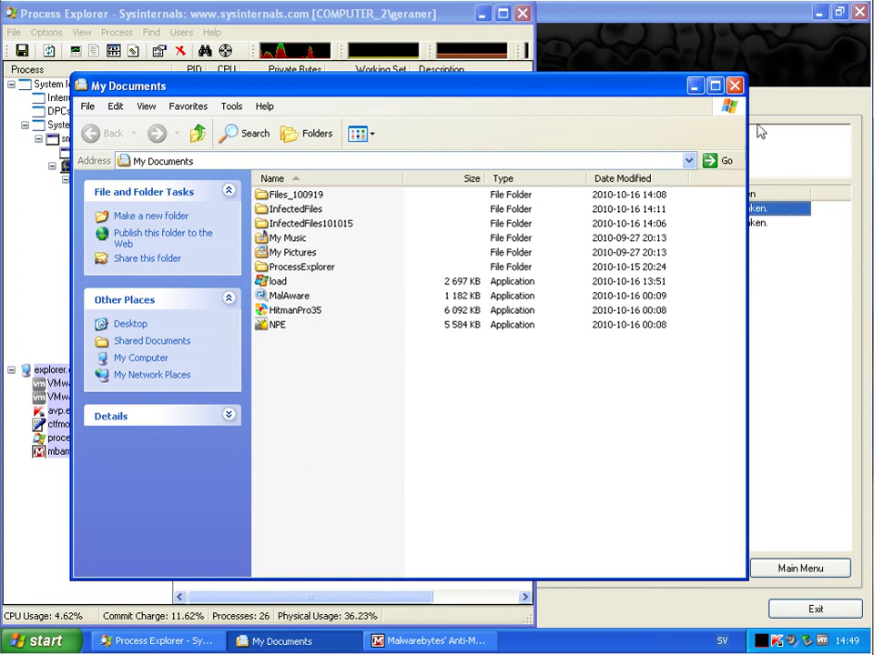
click(734, 84)
click(722, 111)
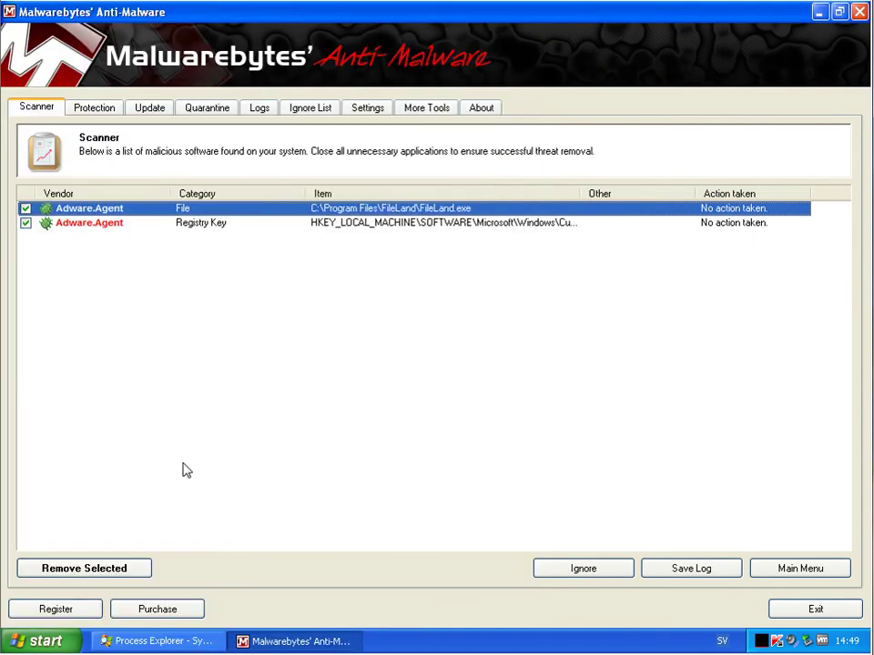
Step: Remove both FileLand adware detections, close the removal log, and accept the restart
click(582, 225)
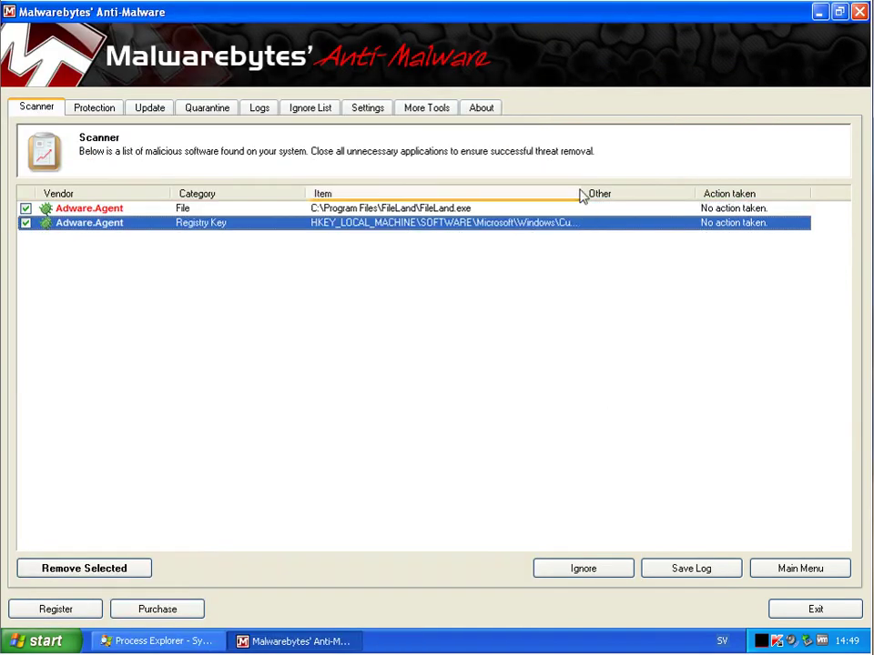
drag(582, 192, 631, 194)
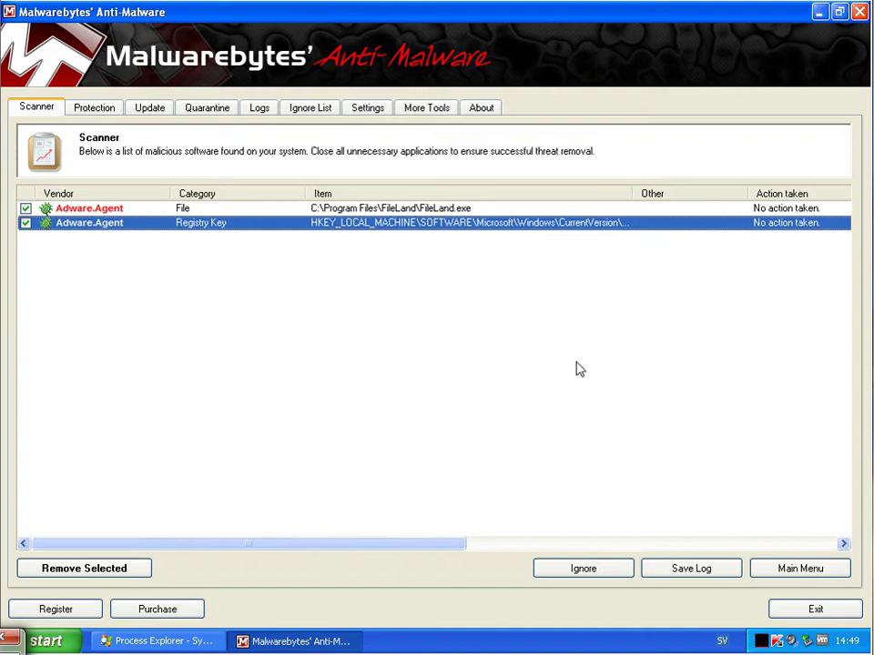
click(73, 571)
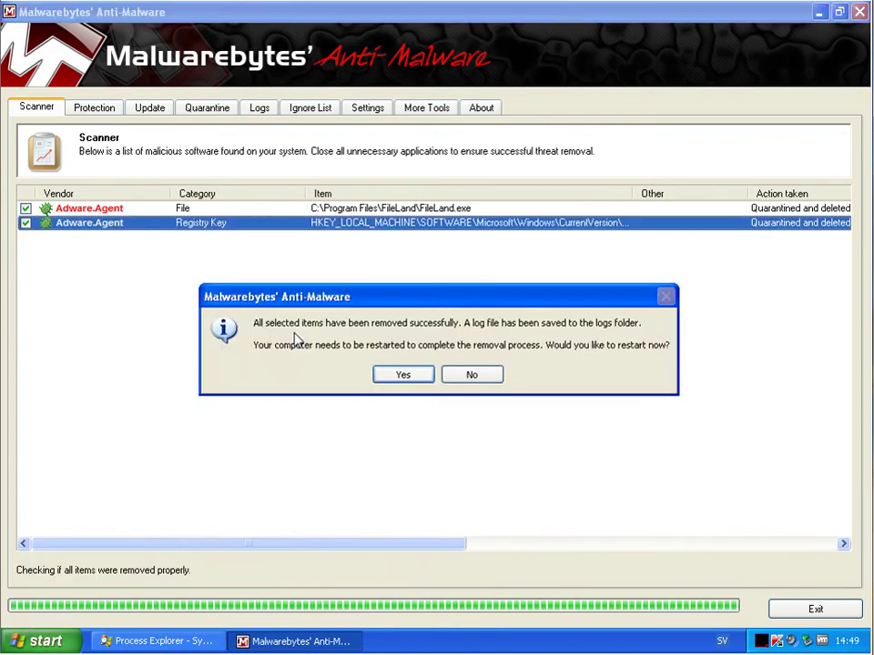
click(692, 88)
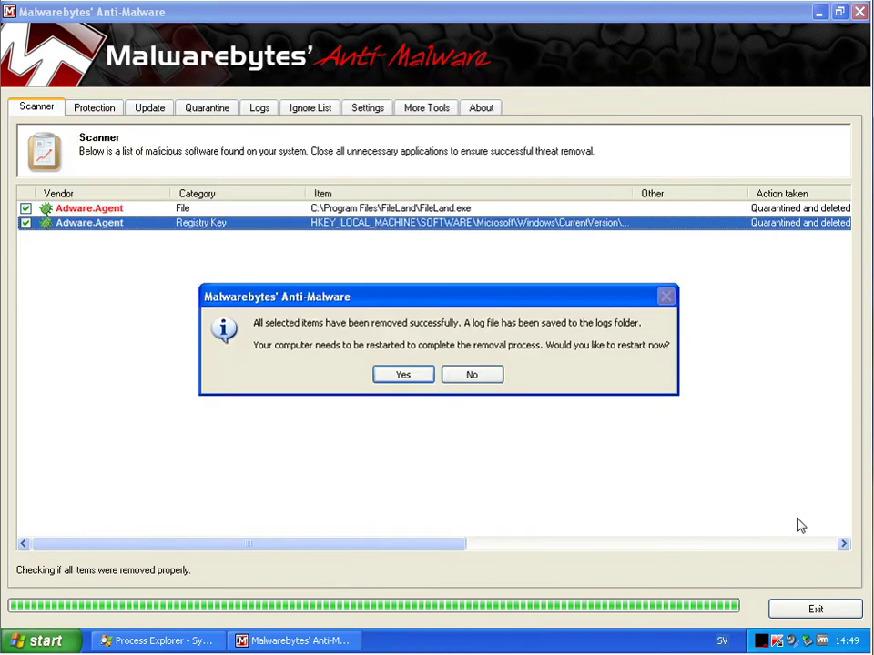
click(422, 377)
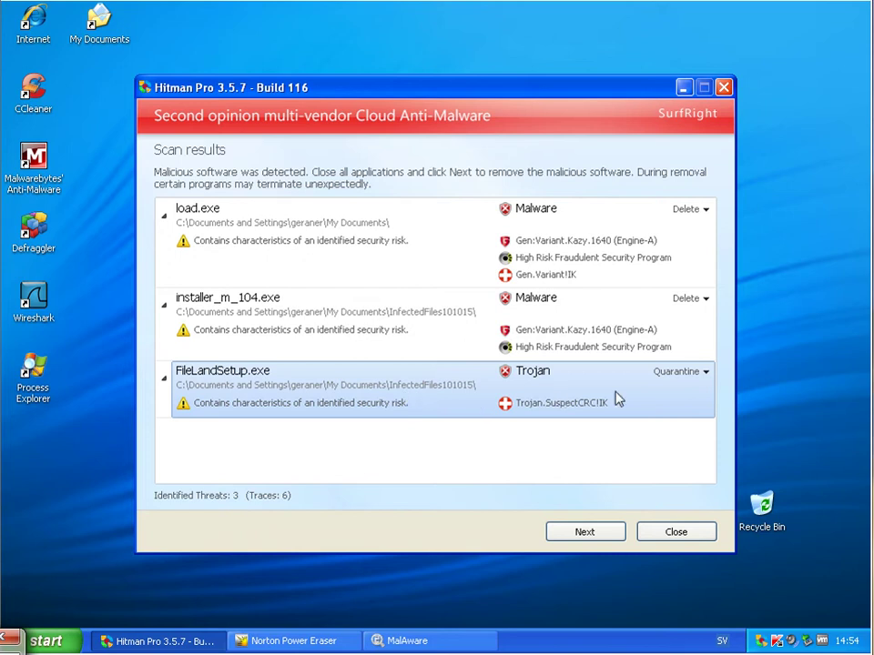
Step: Activate Hitman Pro's free license, delete load.exe and installer_m_104.exe, quarantine FileLandSetup.exe, then close
click(593, 534)
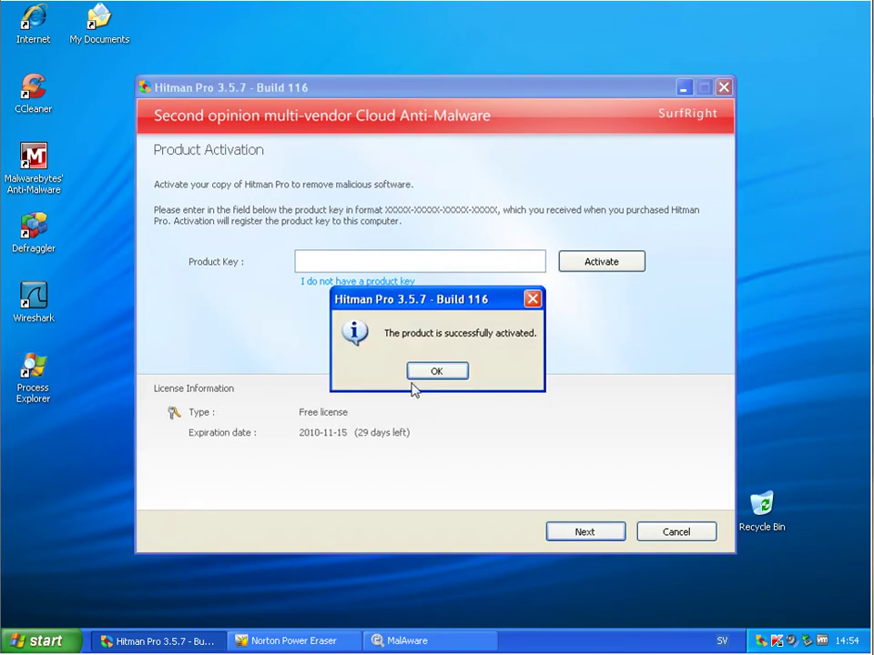
click(435, 371)
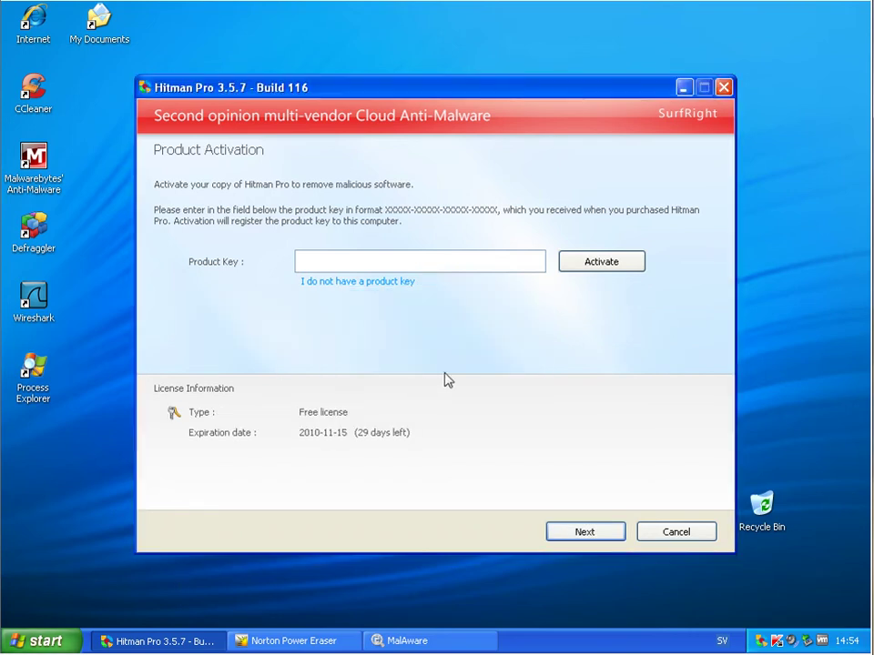
click(606, 535)
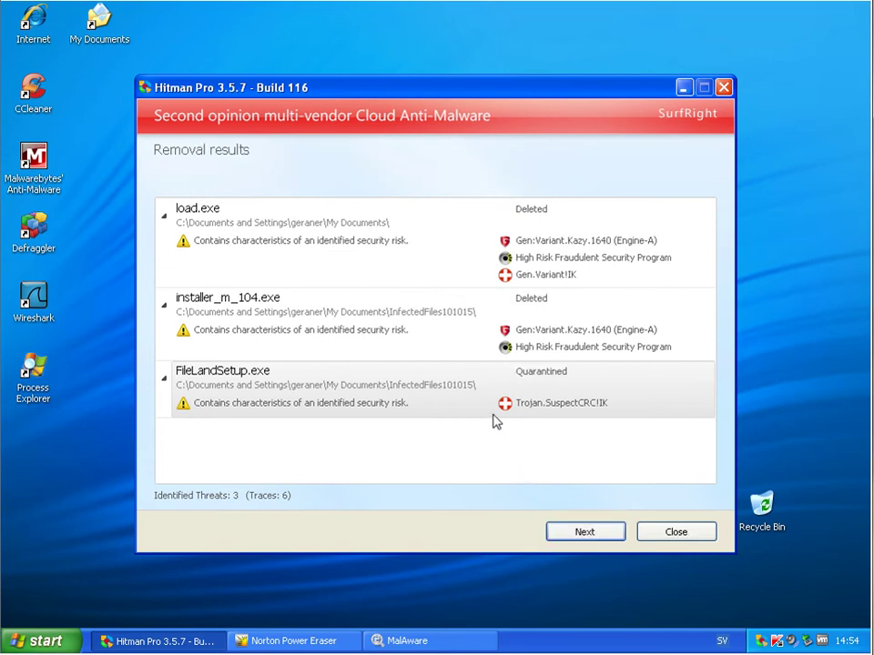
click(607, 533)
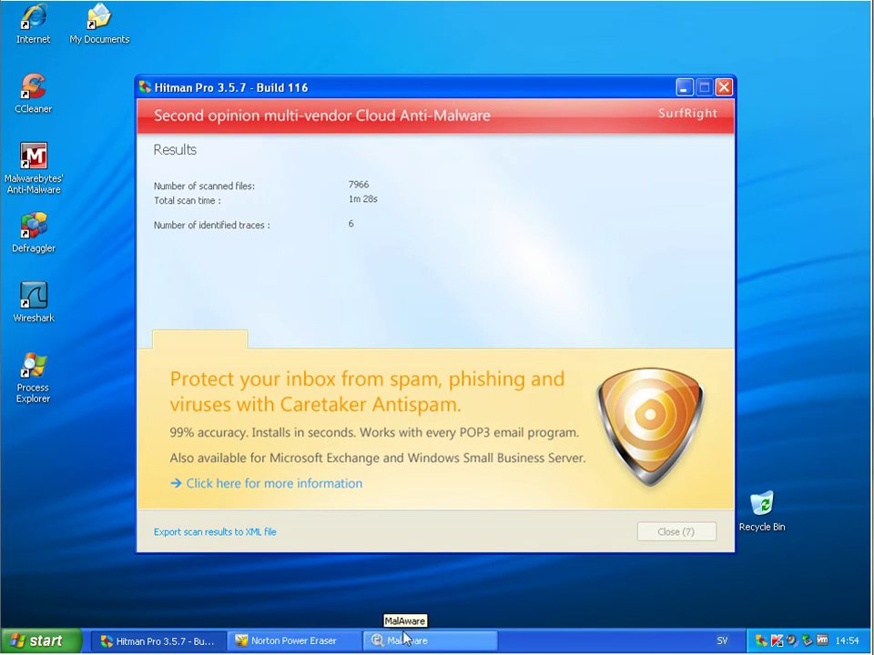
click(331, 637)
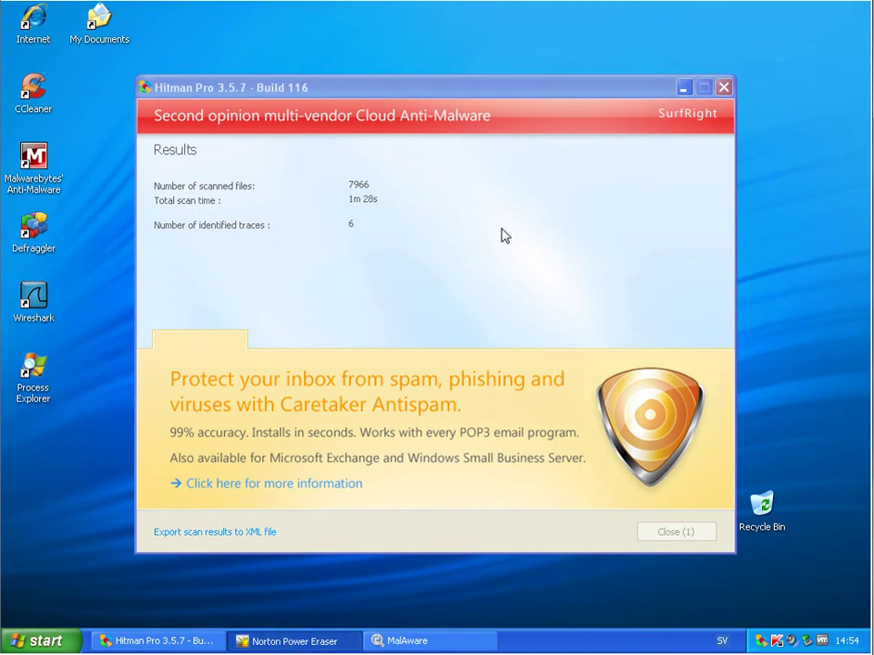
click(687, 537)
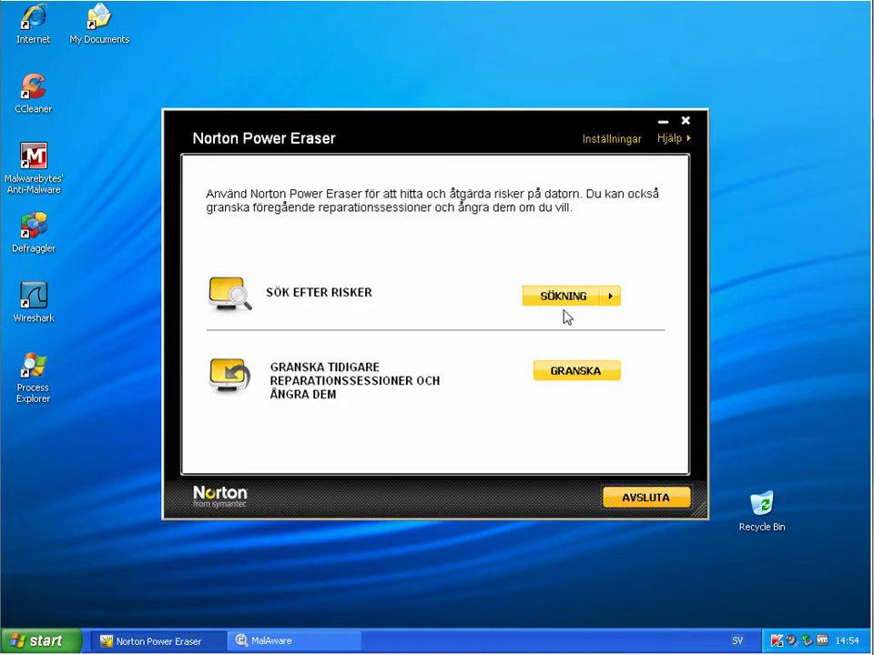
Step: Run a Norton Power Eraser scan, leave wireshark.exe unrepaired, and exit the program
click(565, 303)
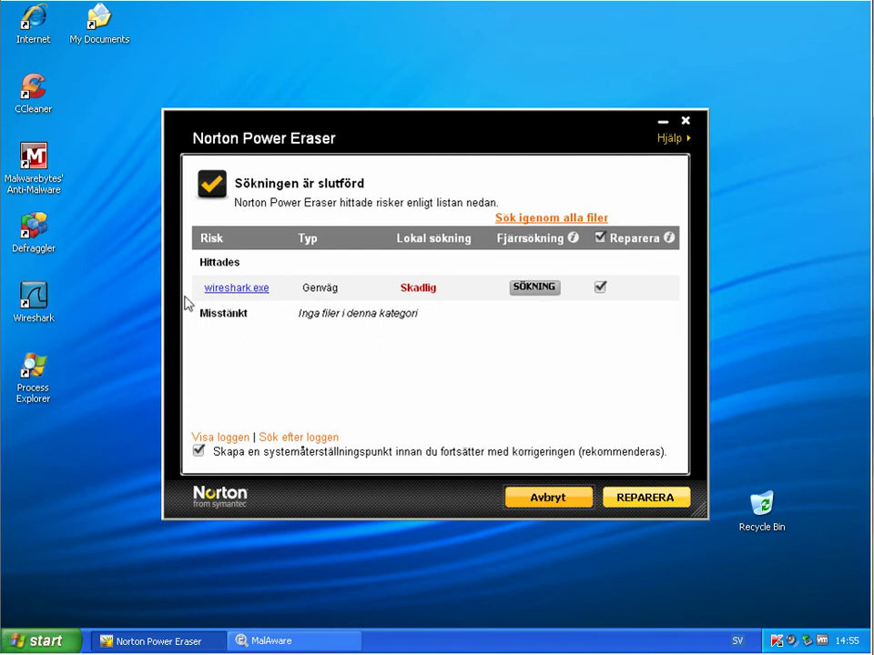
click(599, 287)
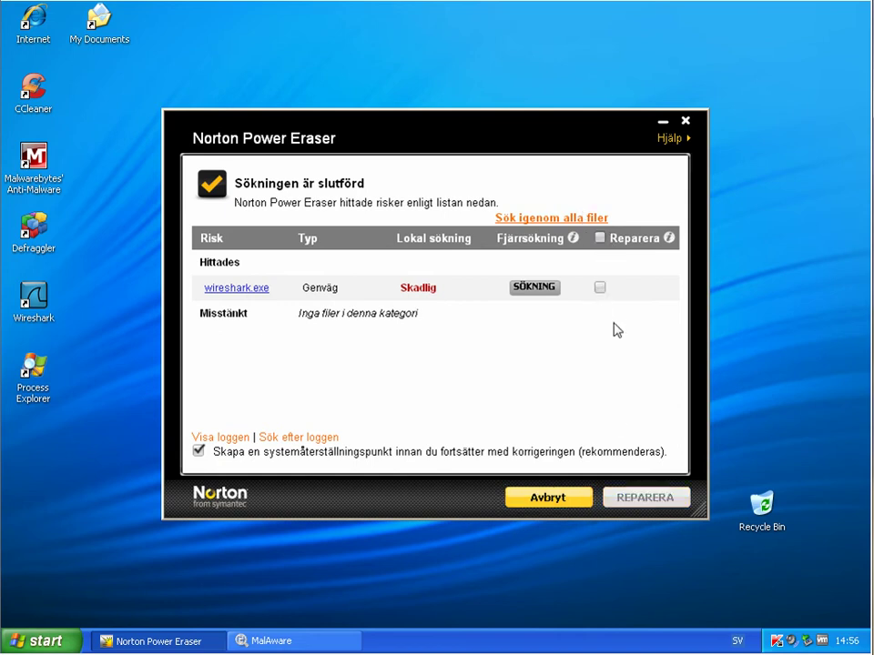
click(565, 505)
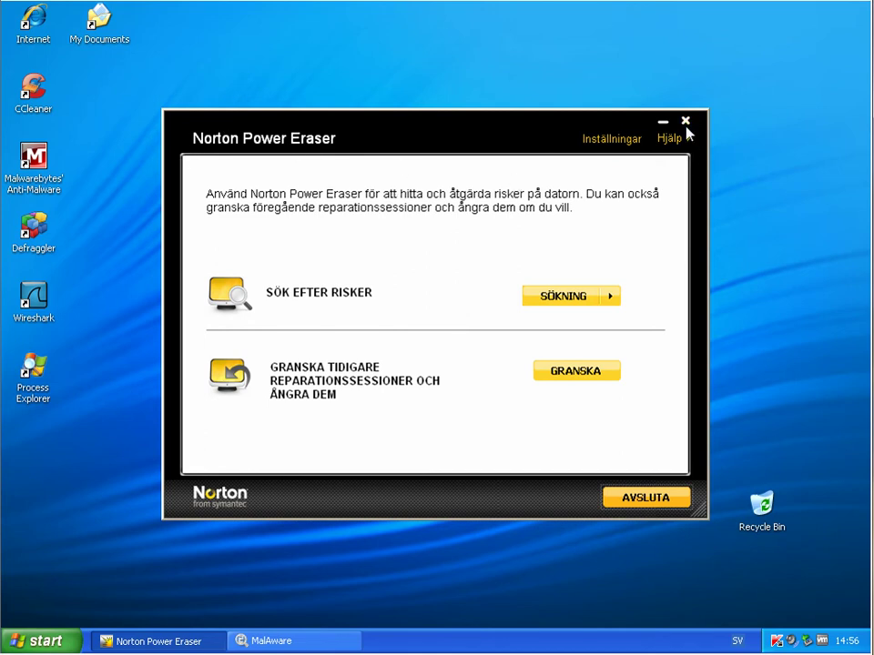
click(672, 497)
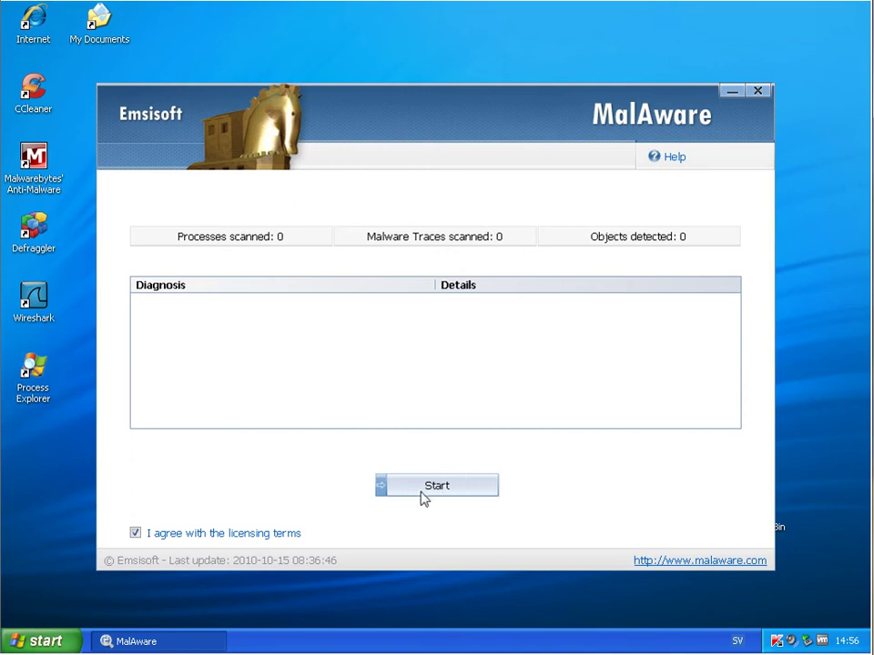
Step: Run MalAware's quick scan (0 objects detected) and exit without a deep scan
click(421, 492)
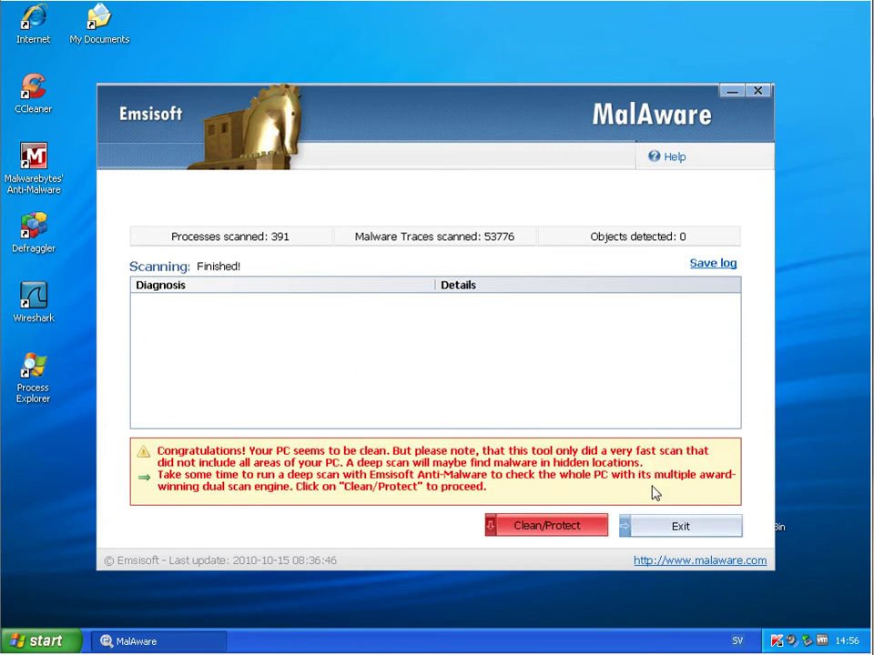
click(679, 530)
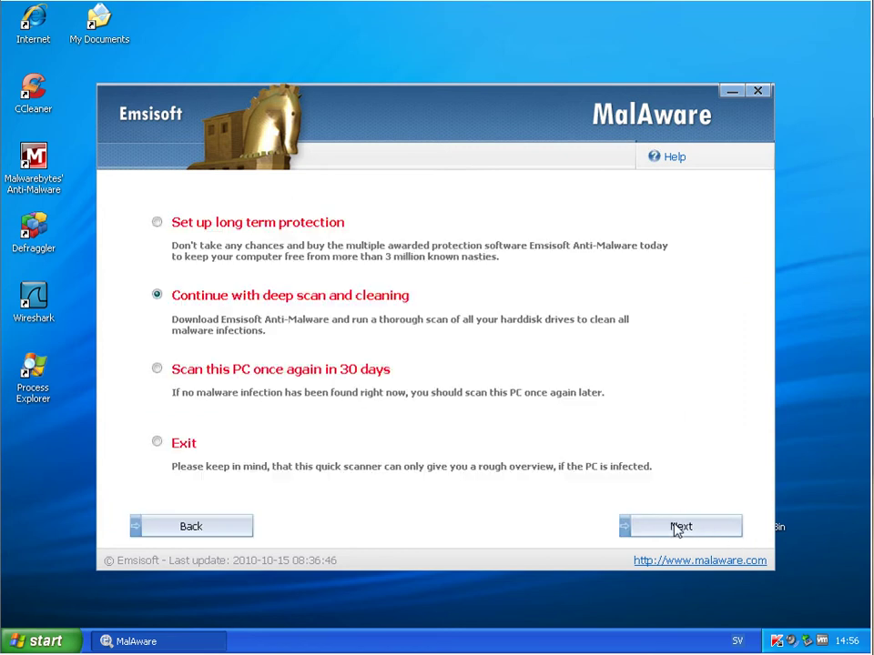
click(158, 442)
click(684, 531)
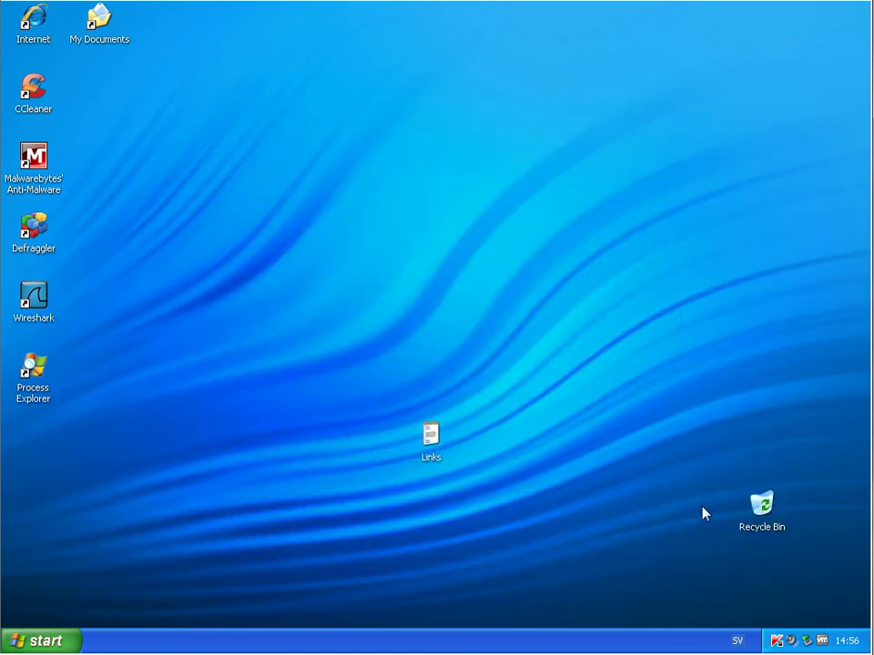
Step: Open Kaspersky from the tray and view About to confirm version 11.0.2.556
click(777, 640)
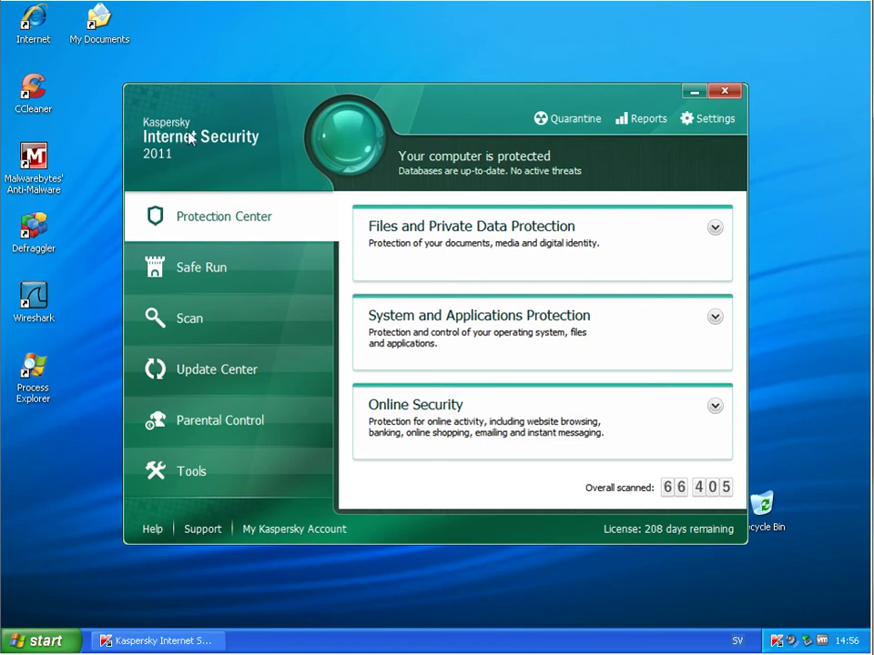
click(135, 102)
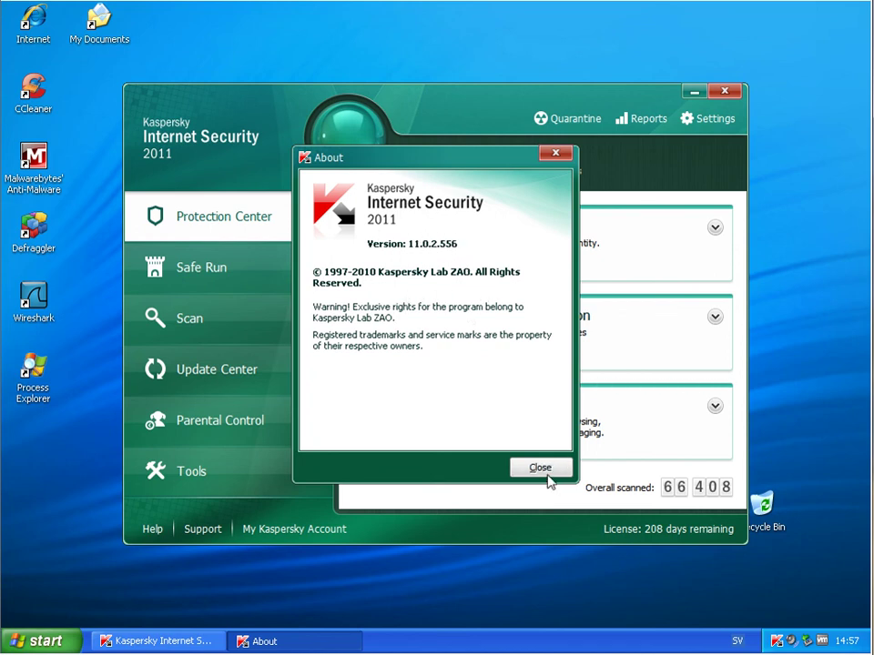
click(546, 470)
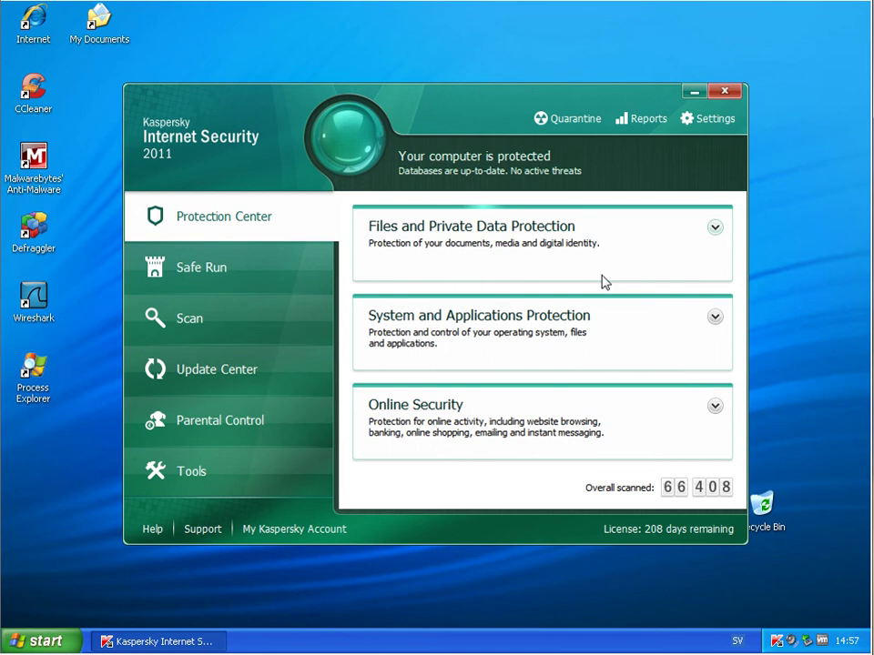
Step: Check the last full scan time on the Scan page, view About again, then close Kaspersky
click(222, 267)
click(243, 328)
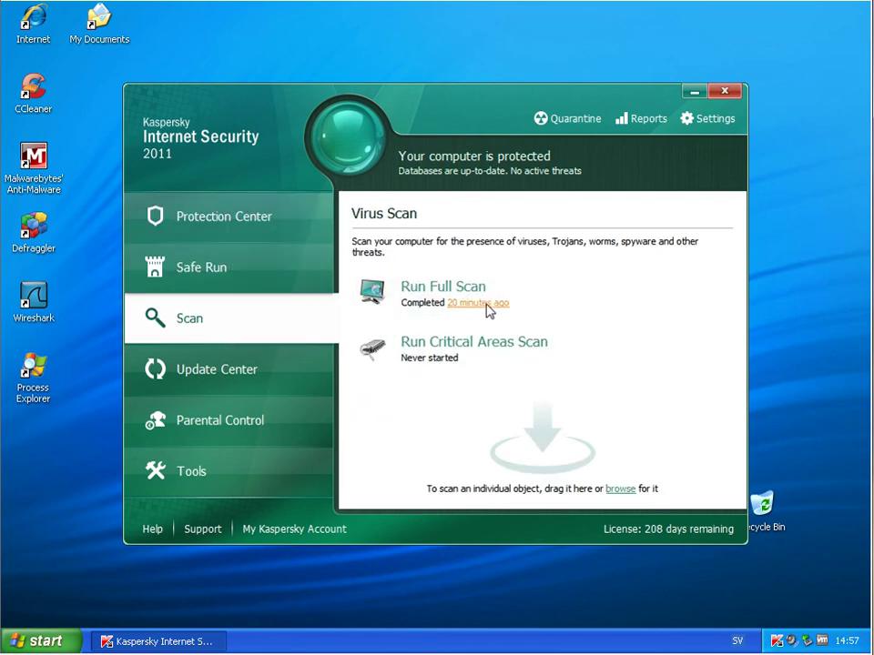
click(202, 149)
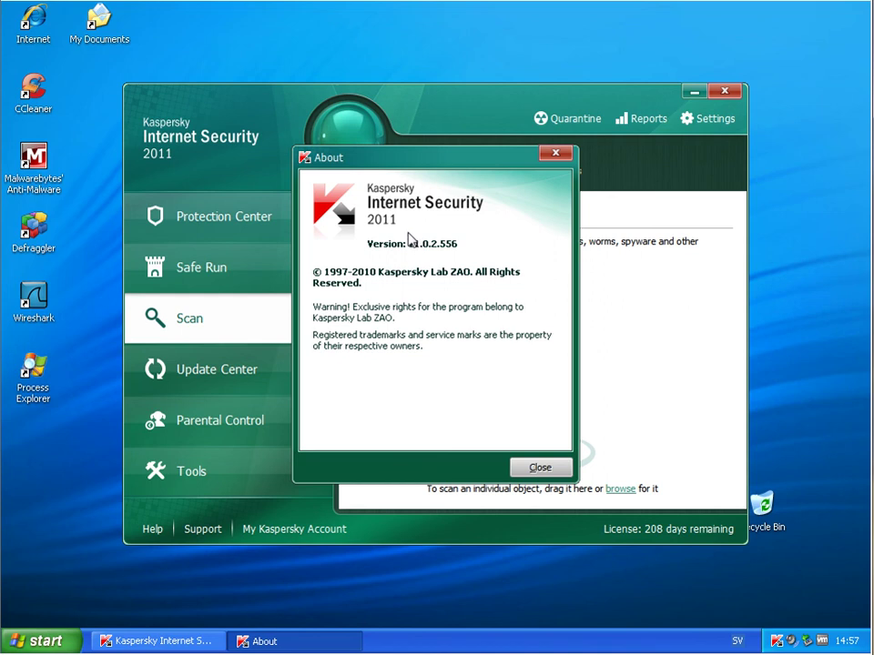
click(540, 468)
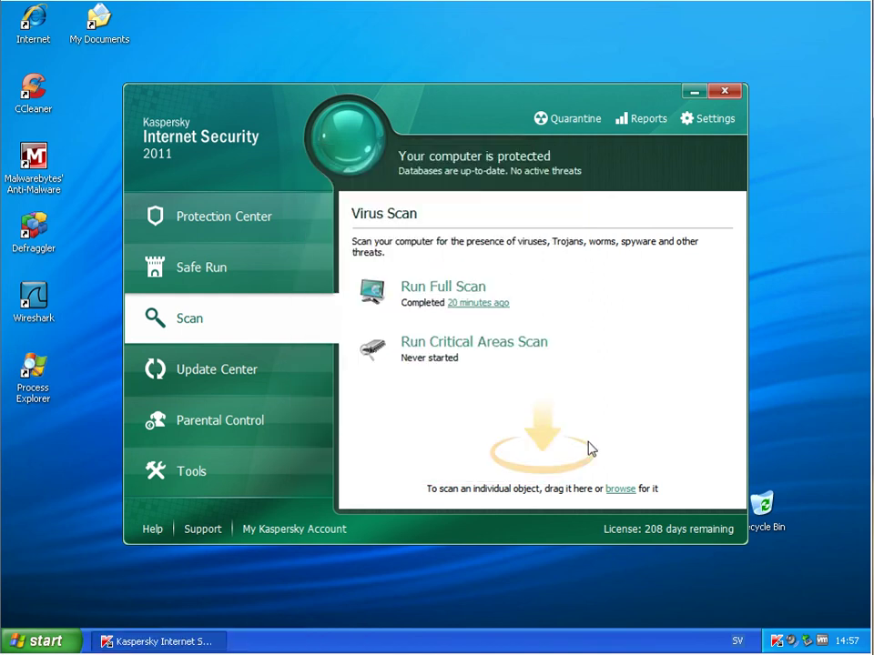
click(177, 216)
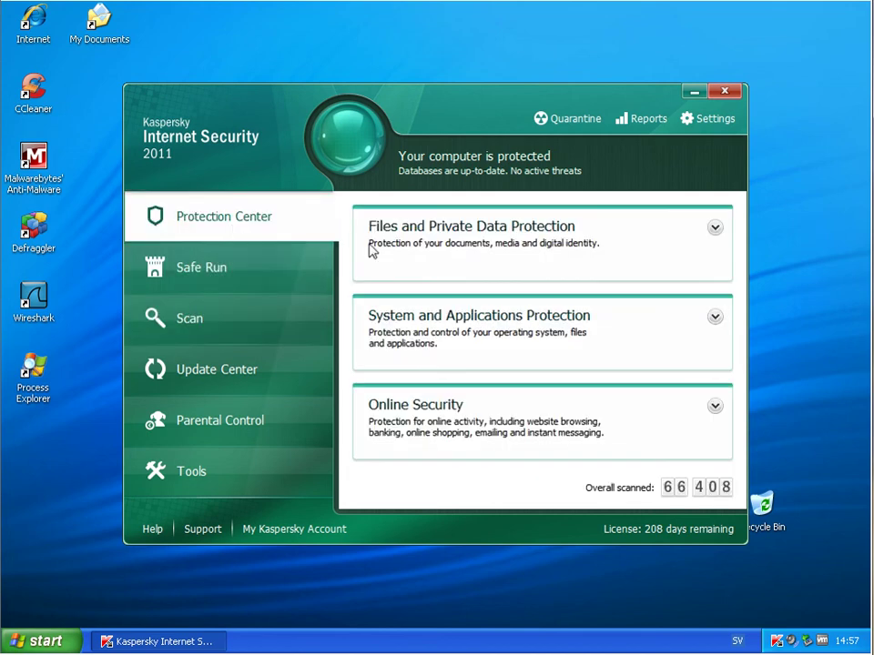
click(734, 92)
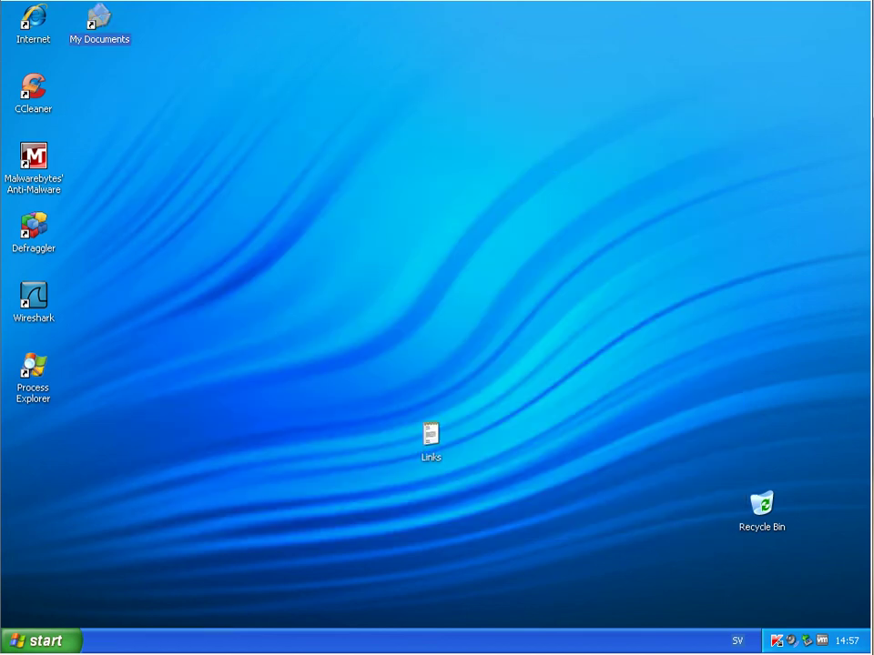